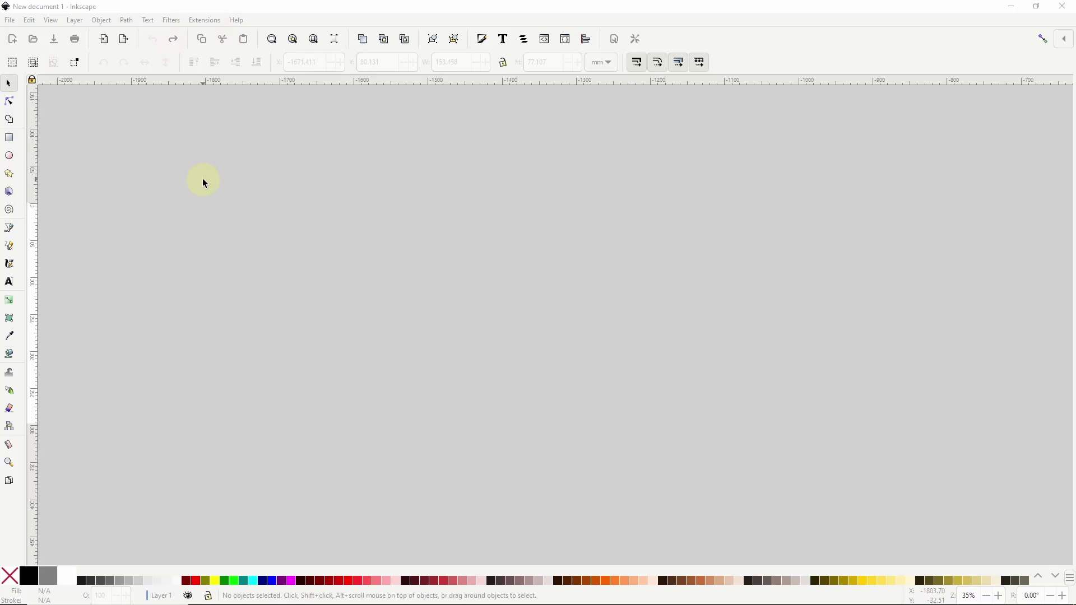
Step: Open Preferences from the Edit menu and expand the Interface group
click(29, 20)
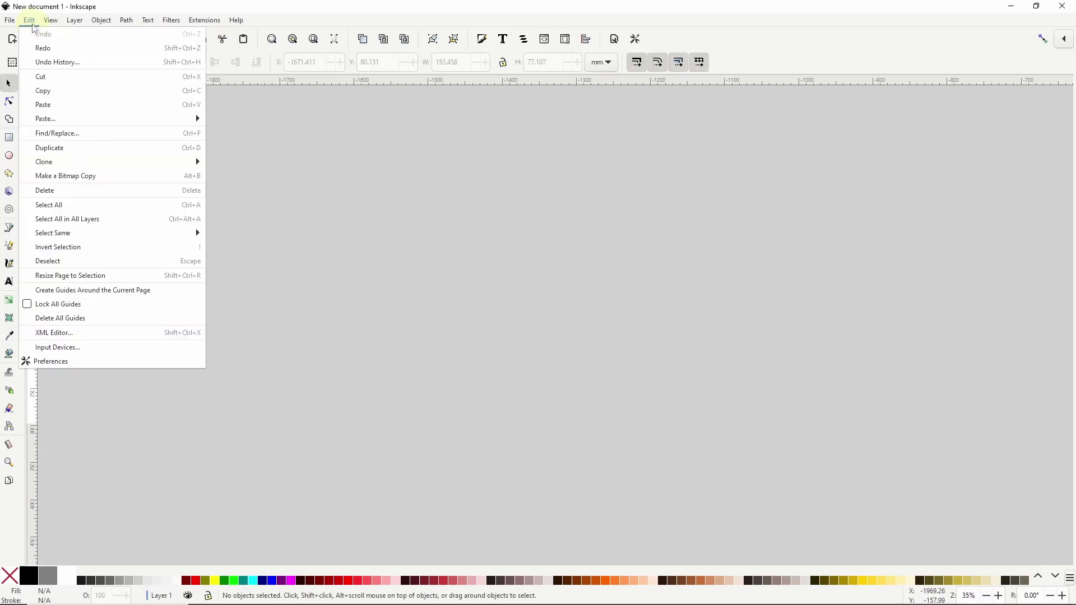
click(81, 363)
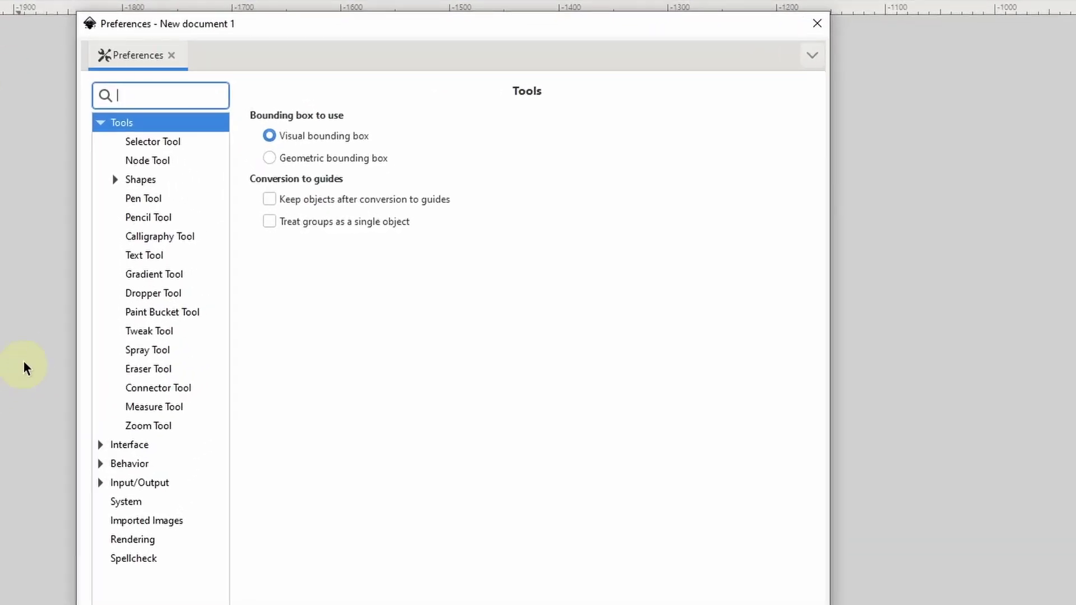
click(102, 446)
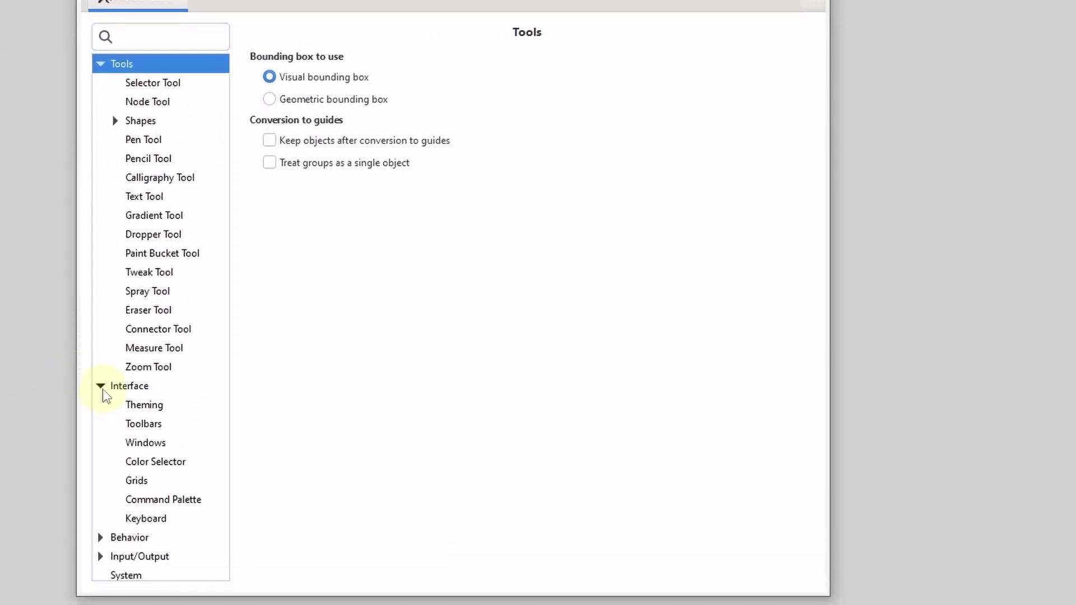
Step: Filter Keyboard shortcuts by 'reapply' and select Duplicate and Transform and Reapply Transforms
click(156, 520)
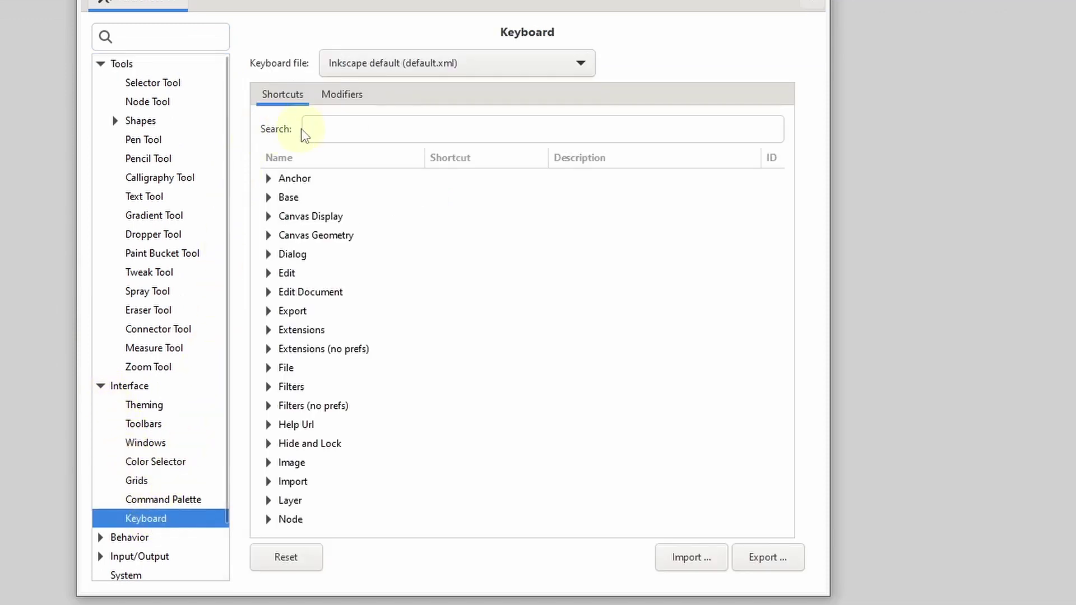
click(328, 129)
text(reapply)
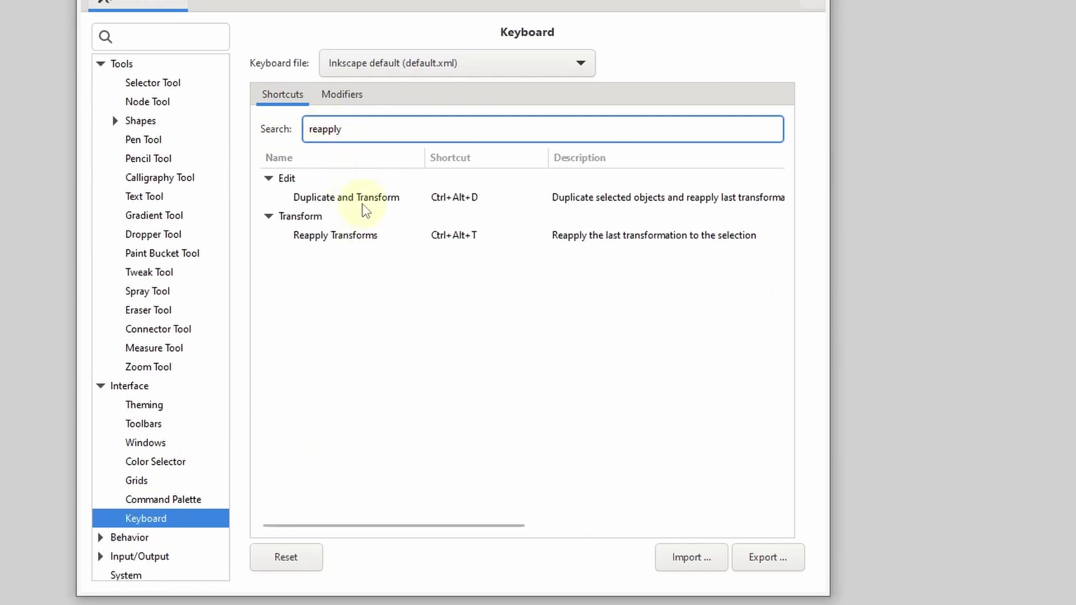
click(357, 202)
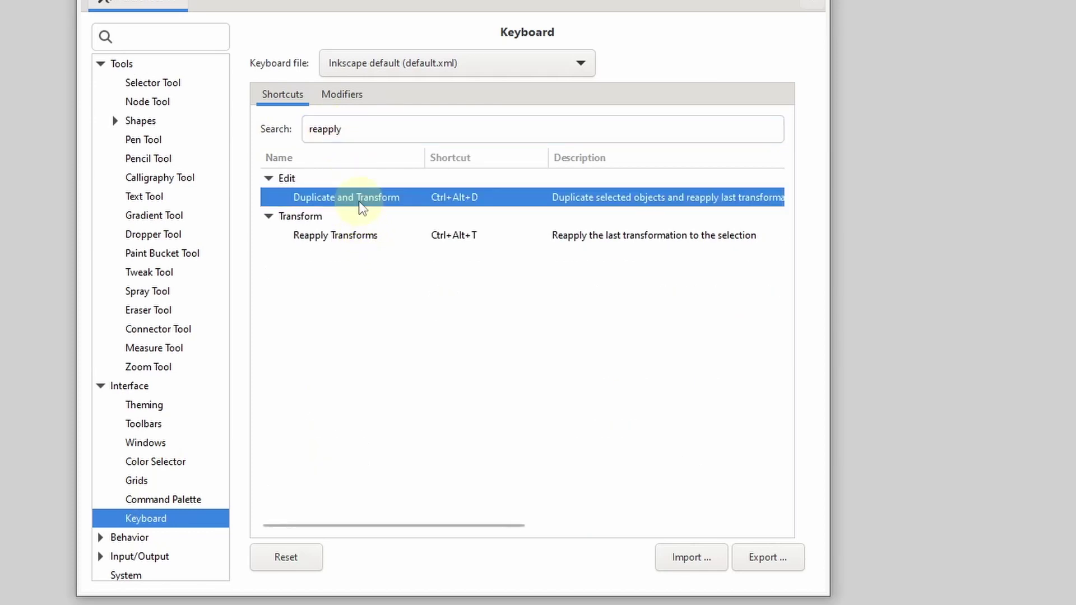
click(358, 240)
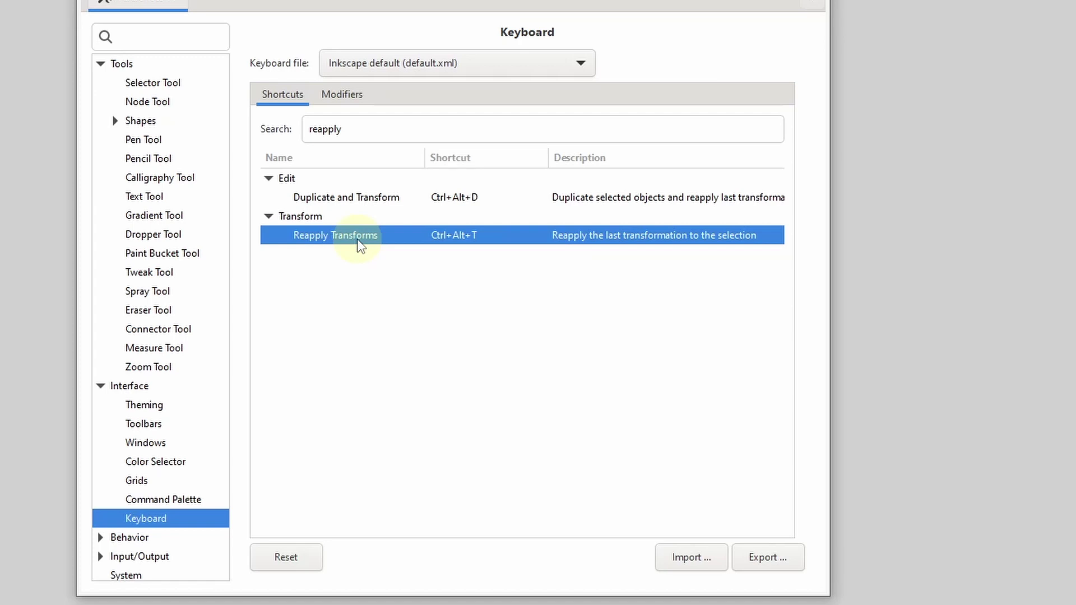
click(343, 197)
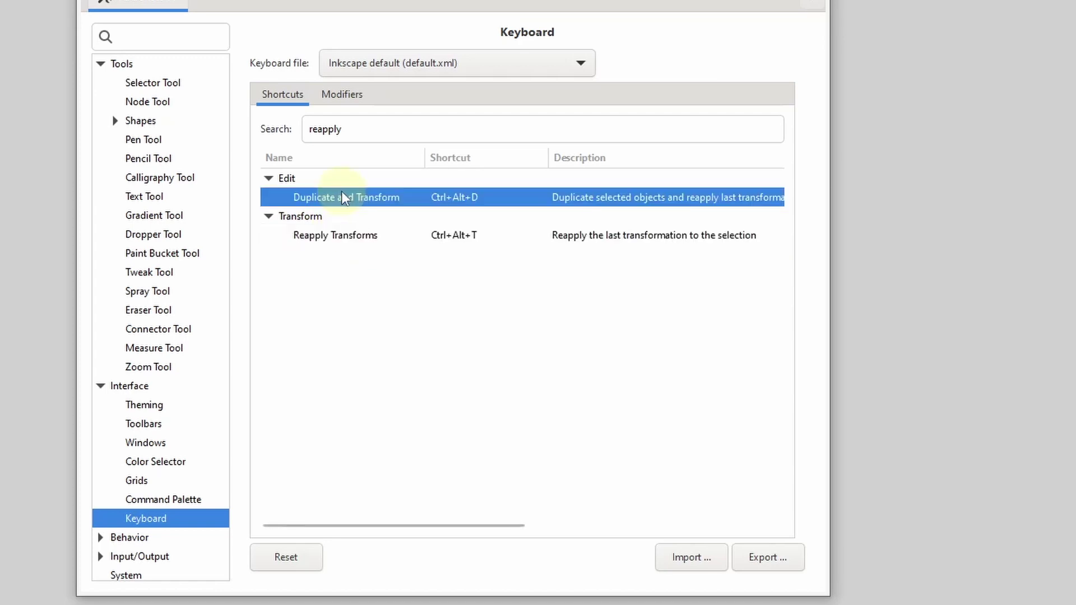
click(446, 197)
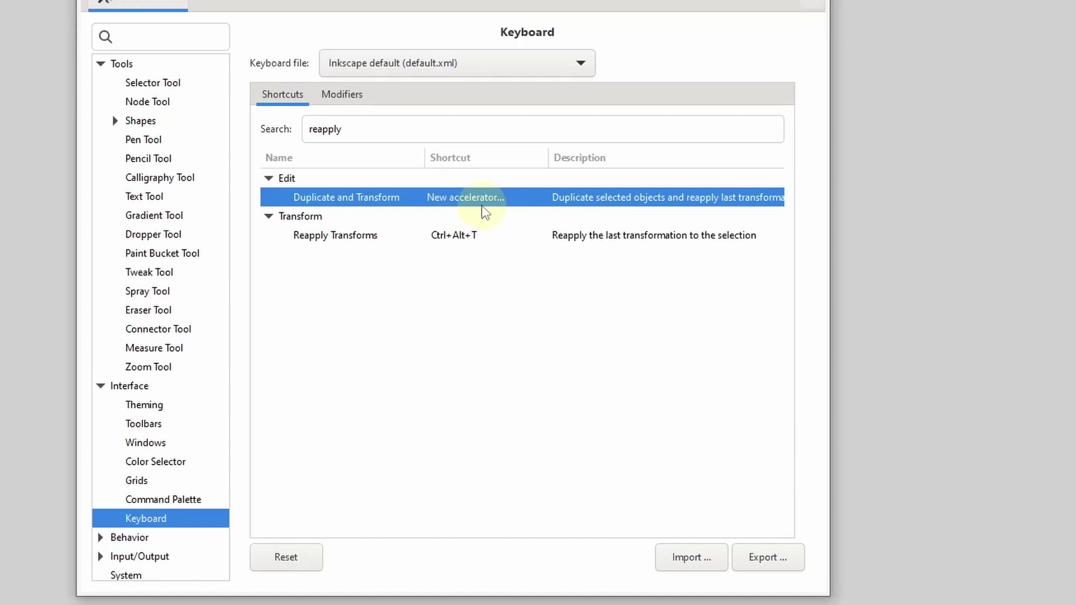
key(shift+ctrl+b)
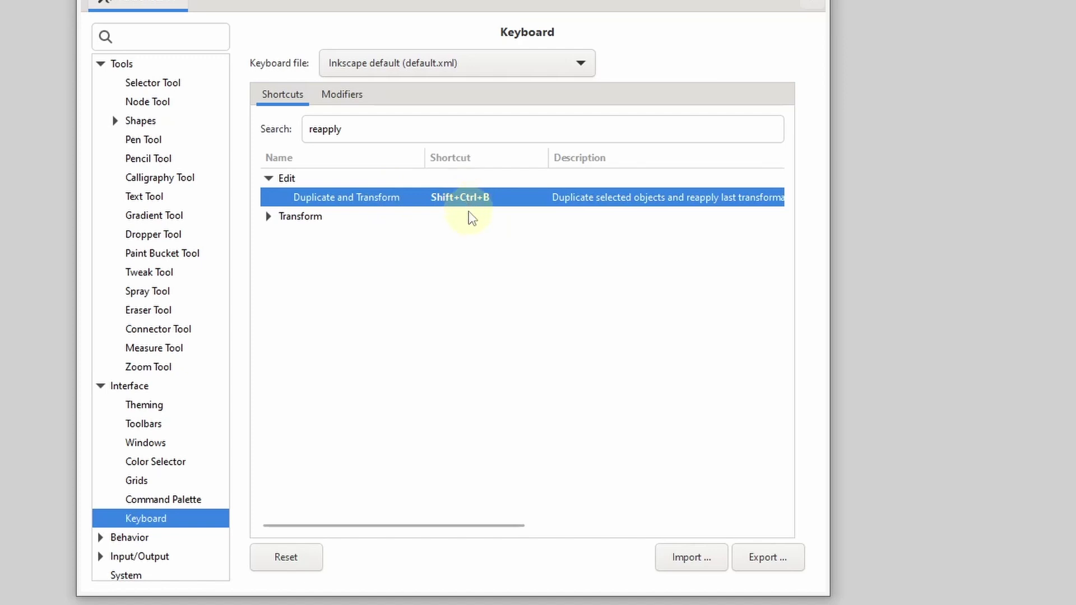
click(269, 217)
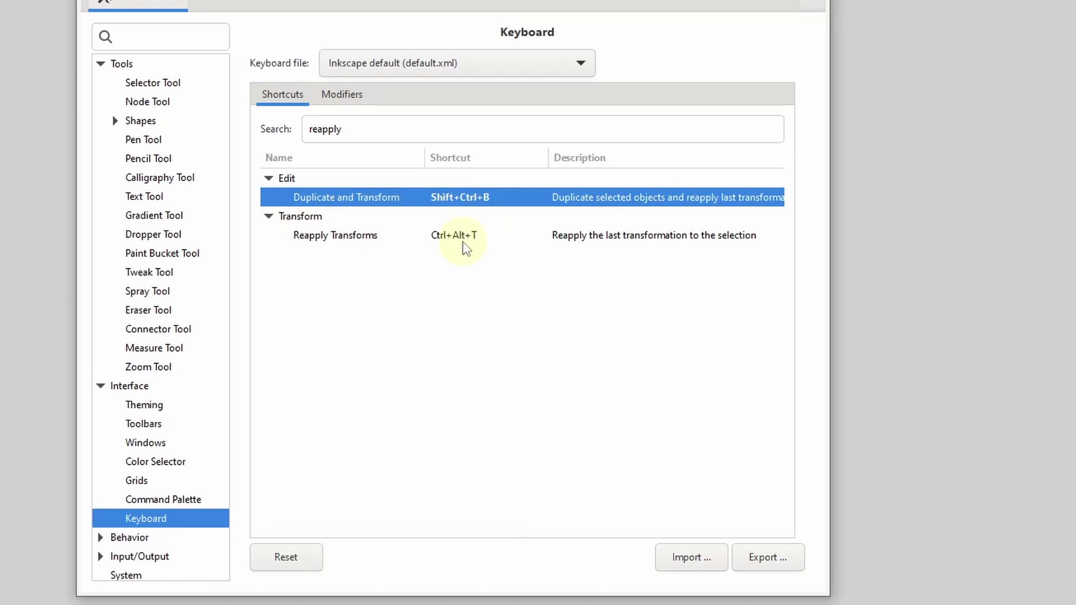
click(308, 557)
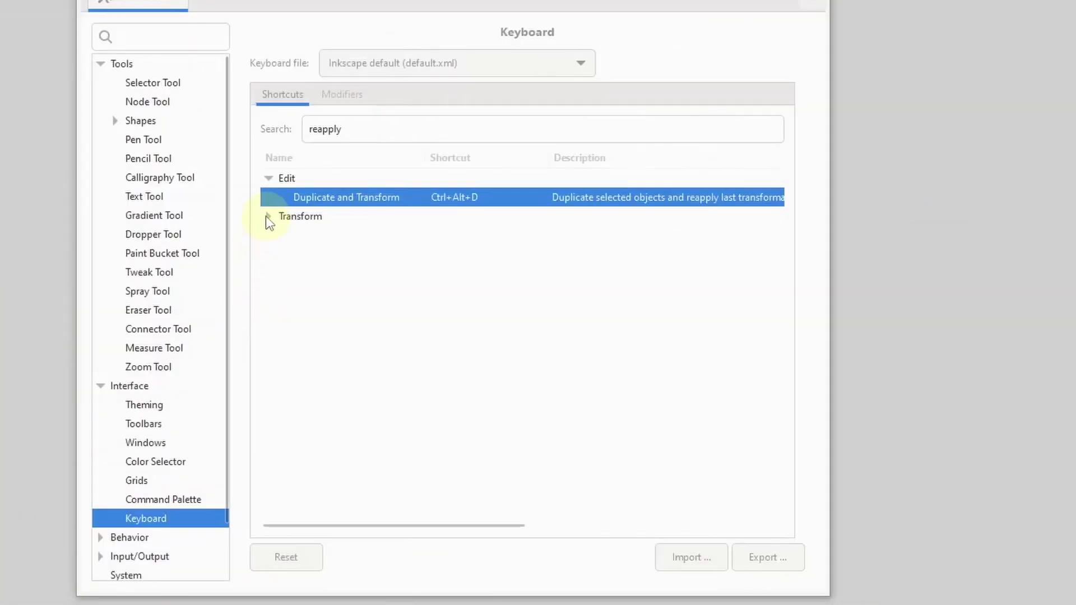
click(267, 217)
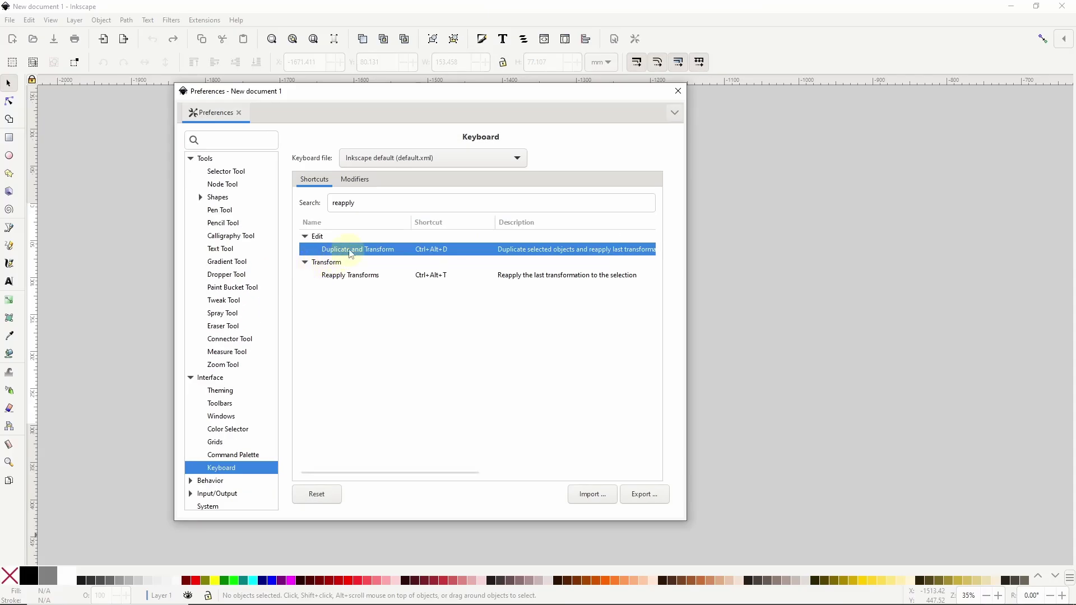
Step: Close Preferences and draw a red rectangle in the upper left of the canvas
click(677, 91)
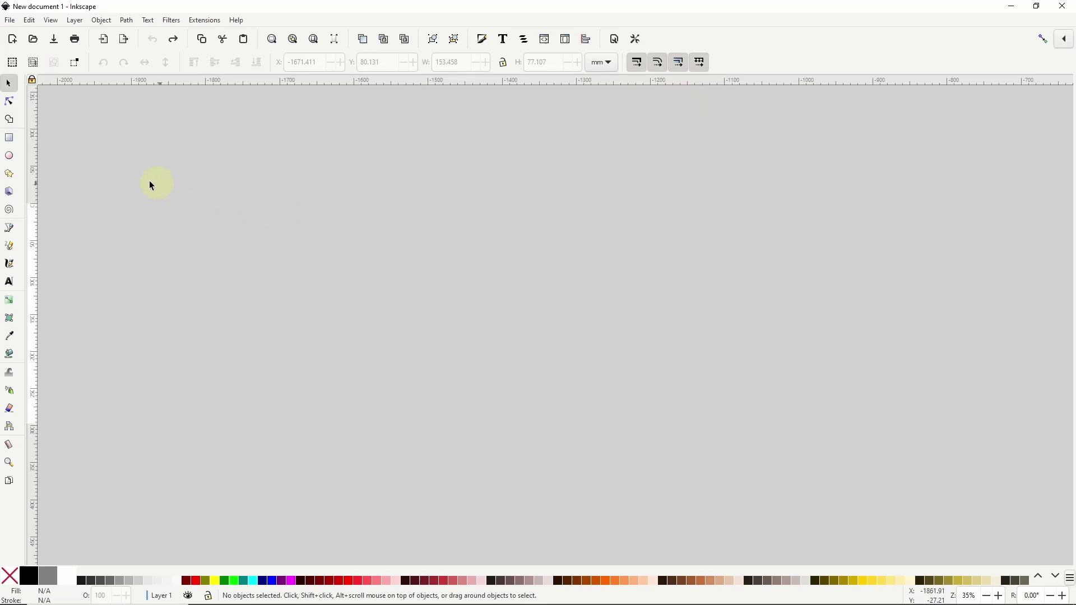
click(9, 137)
drag(294, 209, 404, 260)
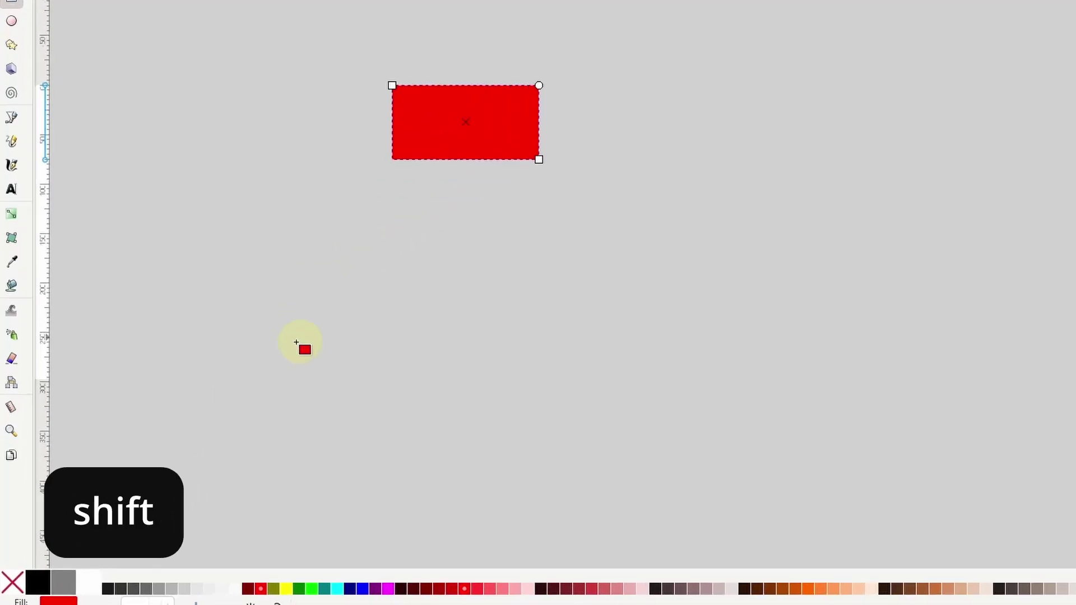
Step: Give the rectangle a black outline with stroke width 4
shift+click(47, 592)
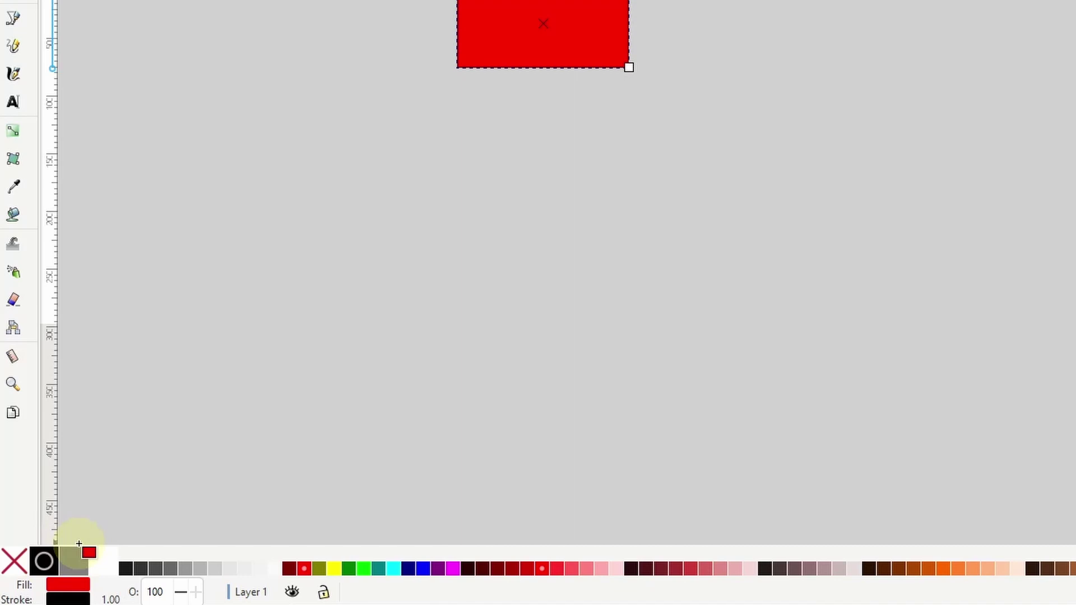
right_click(112, 598)
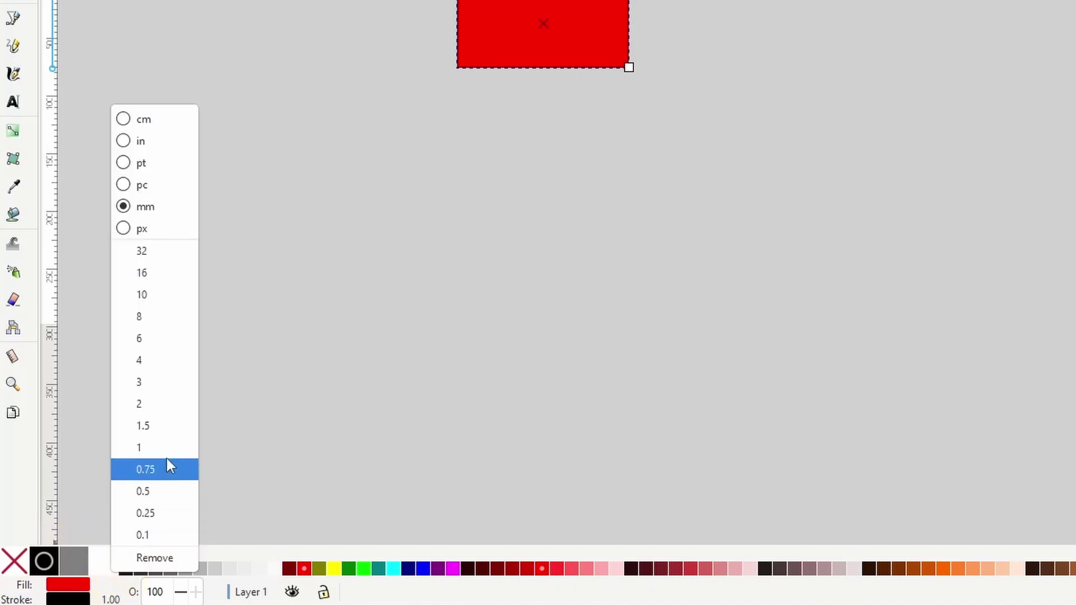
click(164, 361)
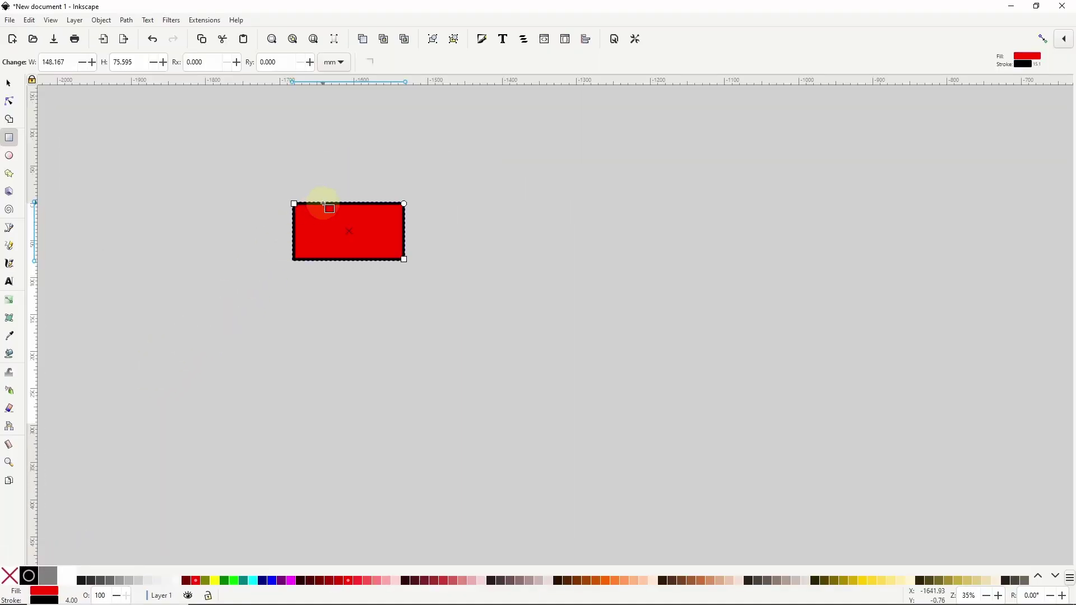
scroll(497, 0, up, 1)
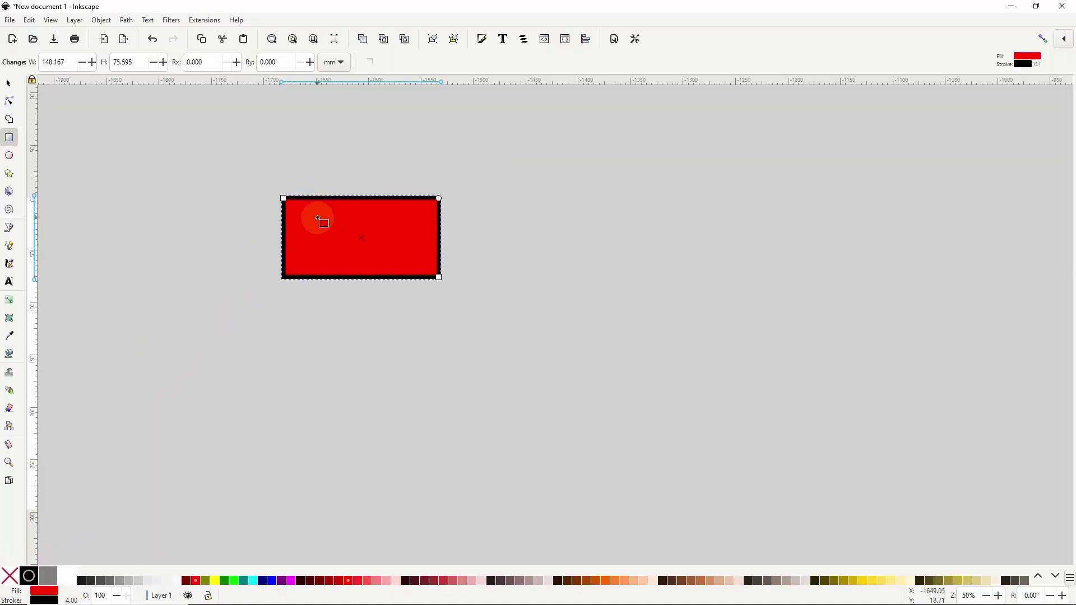
Step: Nudge the rectangle slightly right and repeat the move with Ctrl+Alt+T
click(9, 84)
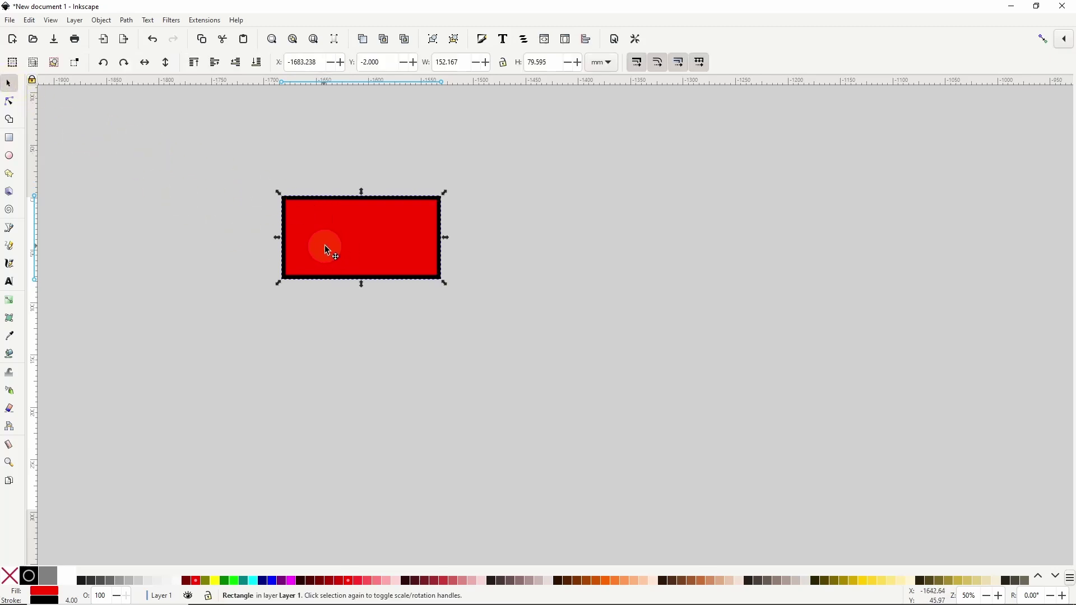
drag(325, 247, 358, 251)
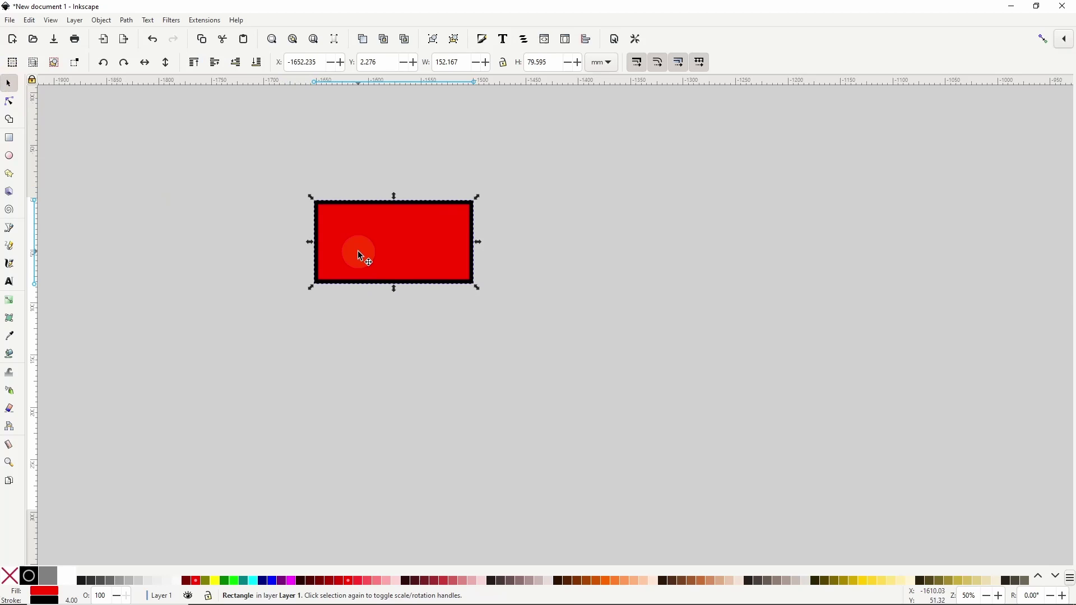
key(ctrl+alt+t)
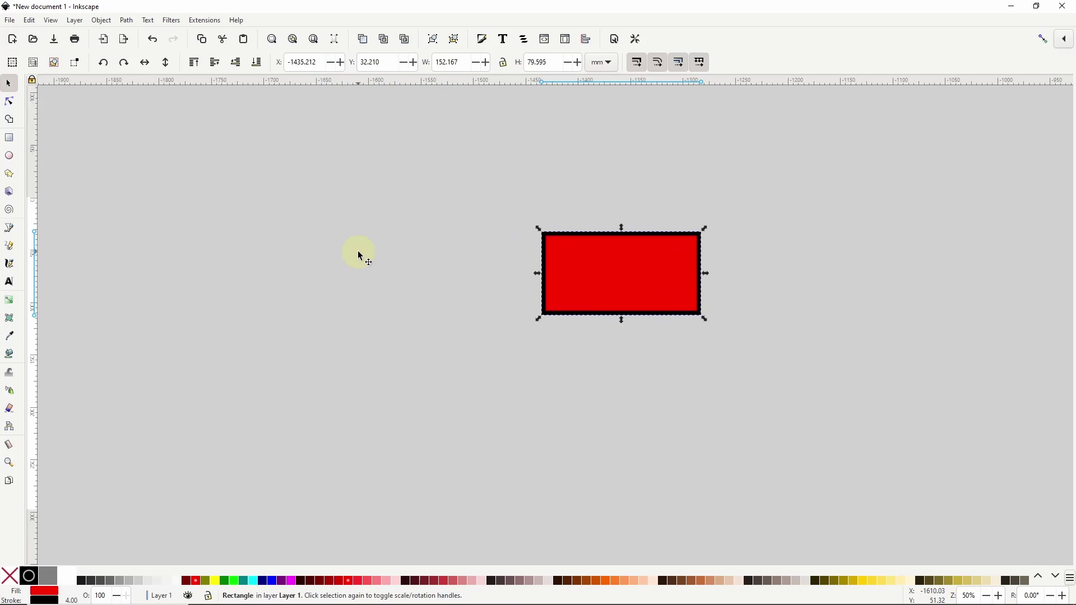
Step: Shrink the rectangle, rotate it about 20°, skew it, and move it back upper left
click(662, 300)
drag(704, 318, 620, 304)
click(614, 263)
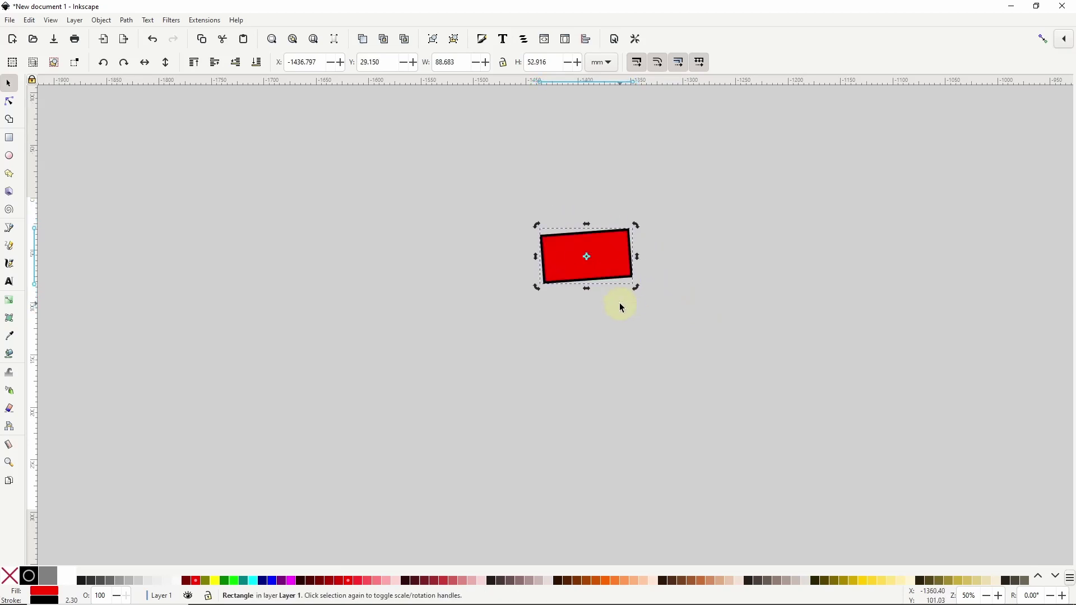
drag(637, 257, 643, 337)
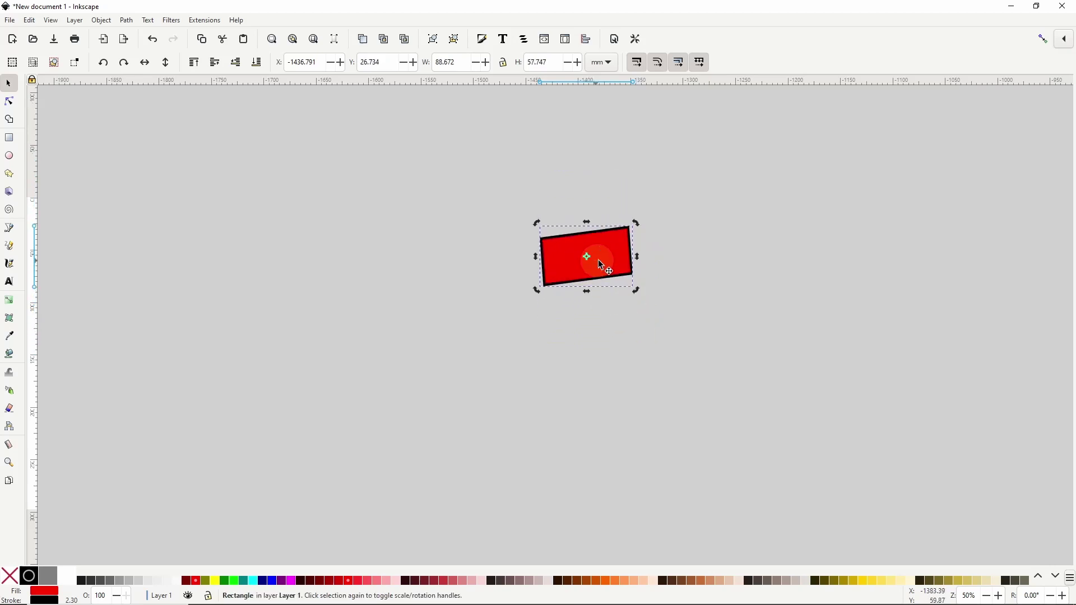
drag(597, 260, 406, 223)
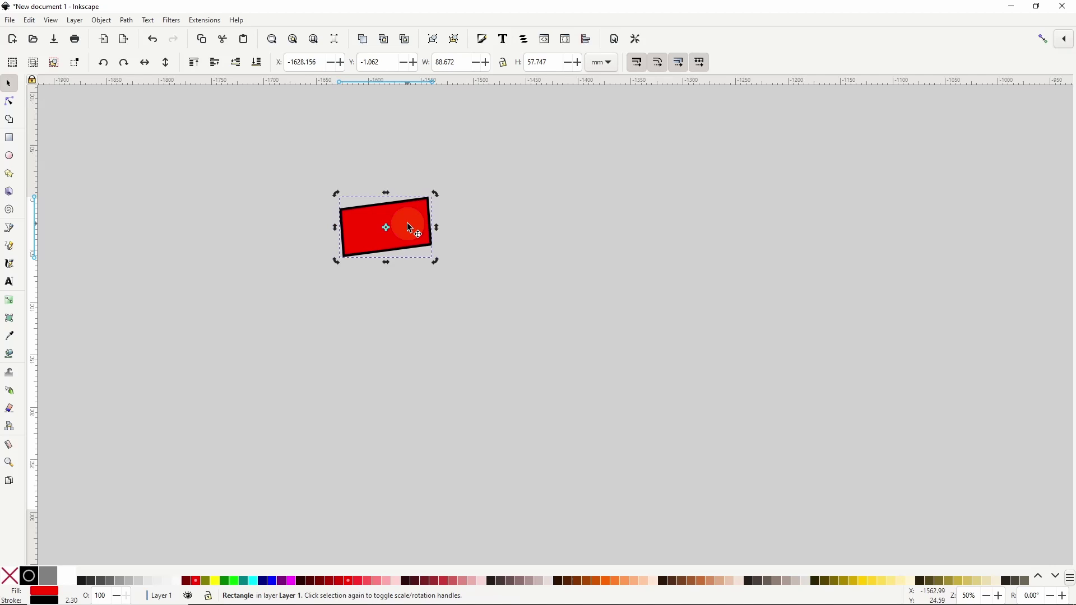
Step: Duplicate the rectangle into a stepped trail, then rotate a copy and fan rotated copies
key(ctrl+alt+d)
key(ctrl+alt+d)
key(ctrl+alt+d)
key(ctrl+alt+d)
key(ctrl+alt+d)
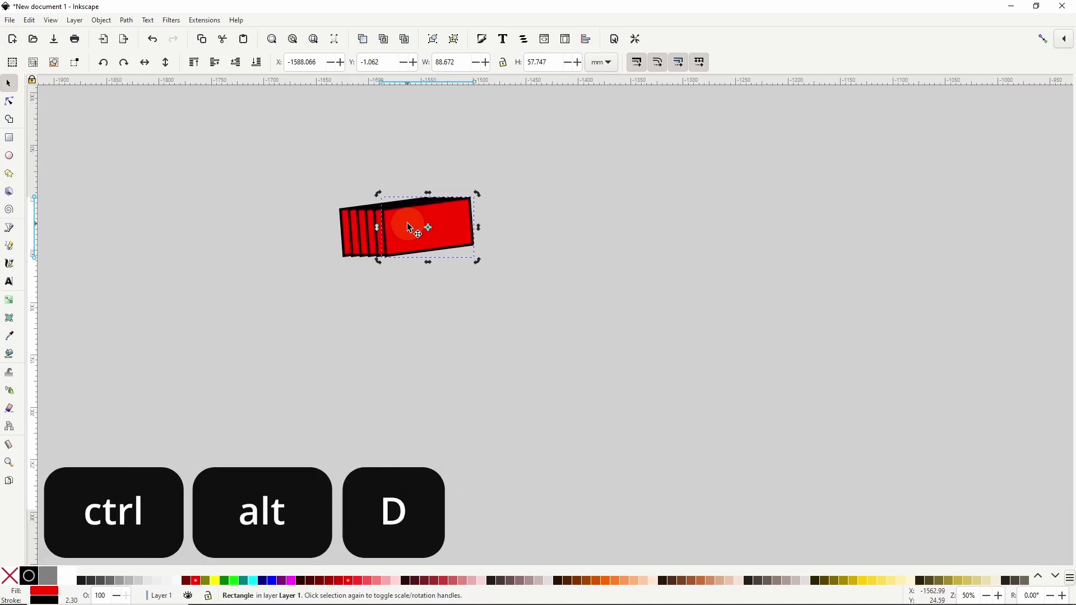
drag(427, 224, 601, 232)
drag(654, 201, 660, 213)
key(ctrl+alt+d)
key(ctrl+alt+d)
key(ctrl+alt+d)
key(ctrl+alt+d)
key(ctrl+alt+d)
key(ctrl+alt+d)
key(ctrl+alt+d)
key(ctrl+alt+d)
key(ctrl+alt+d)
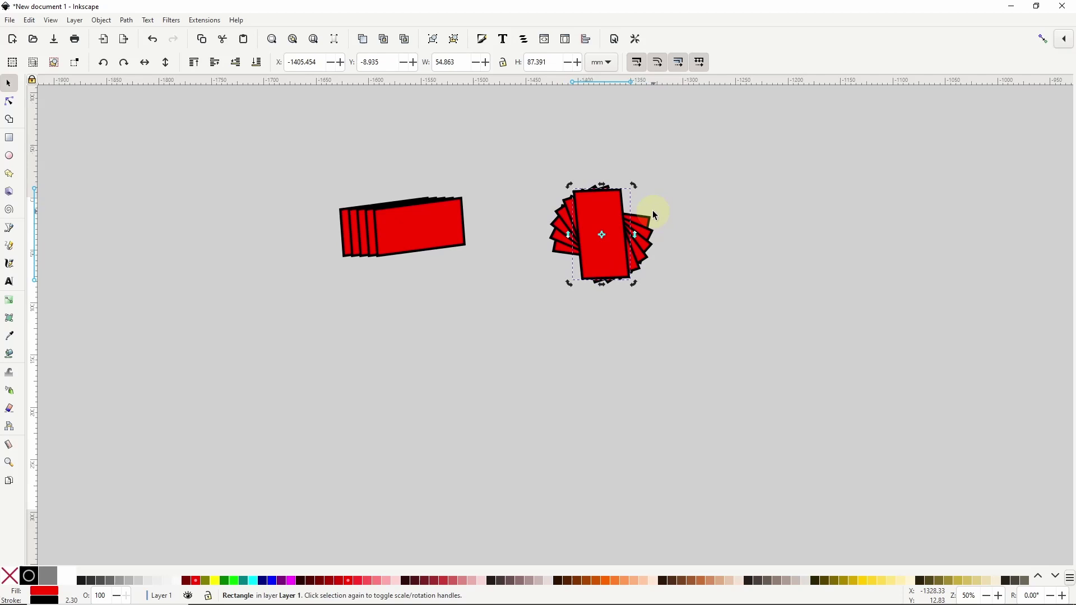
Step: Move a tilted copy below the others and repeat a slight shrink into ever-smaller copies
drag(623, 217, 486, 322)
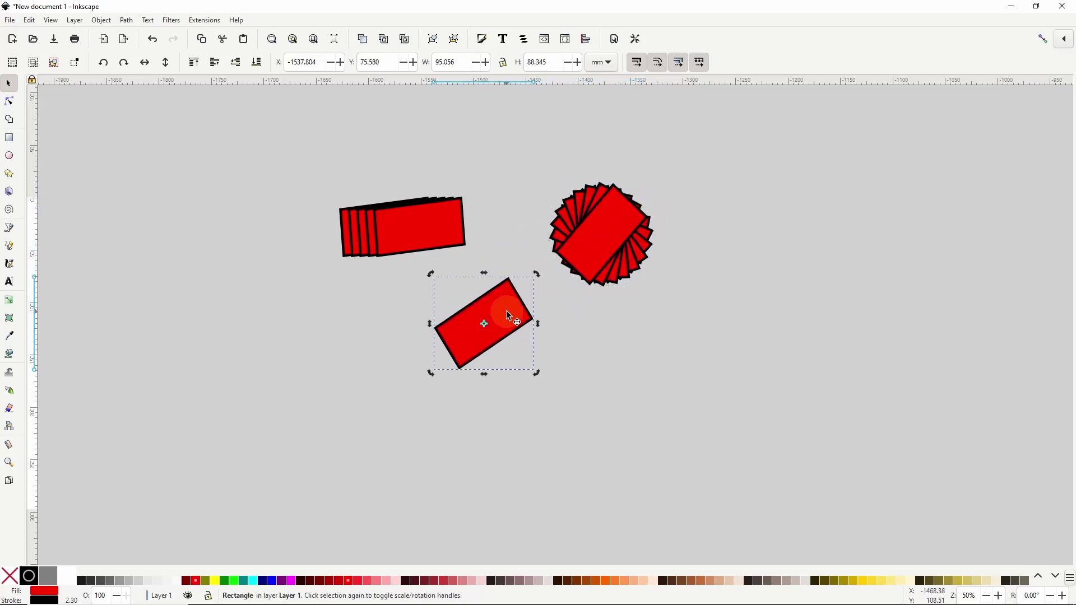
drag(533, 277, 528, 278)
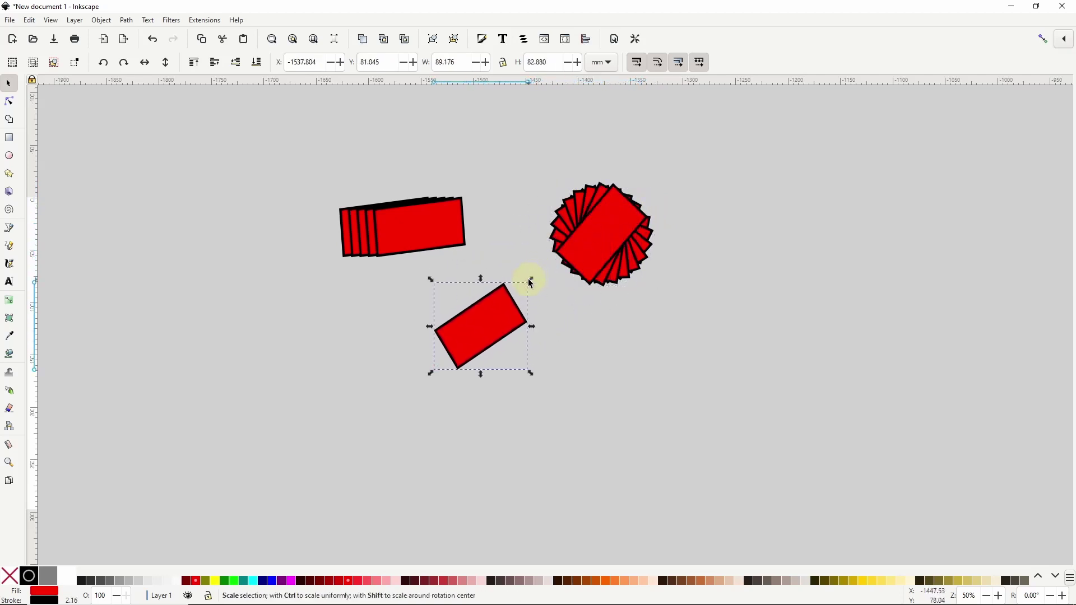
key(ctrl+alt+d)
key(ctrl+alt+d)
key(ctrl+alt+d)
key(ctrl+alt+d)
key(ctrl+alt+d)
key(ctrl+alt+d)
key(ctrl+alt+d)
key(ctrl+alt+d)
key(ctrl+alt+d)
key(ctrl+alt+d)
key(ctrl+alt+d)
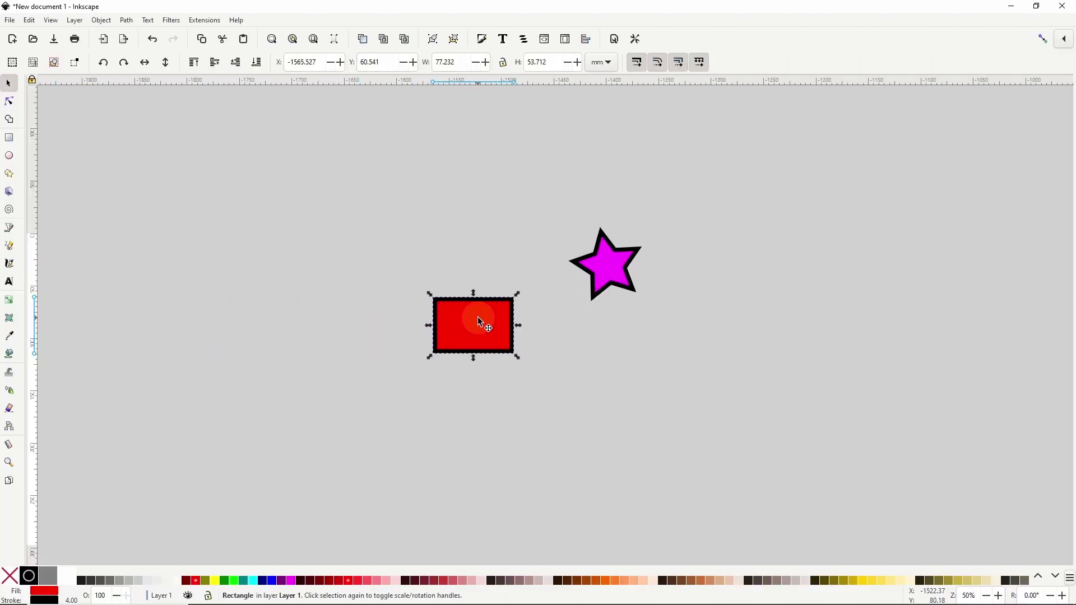
Step: Tilt the rectangle about 22°, place the star below it, and duplicate stars along an arc
click(482, 325)
drag(516, 294, 527, 319)
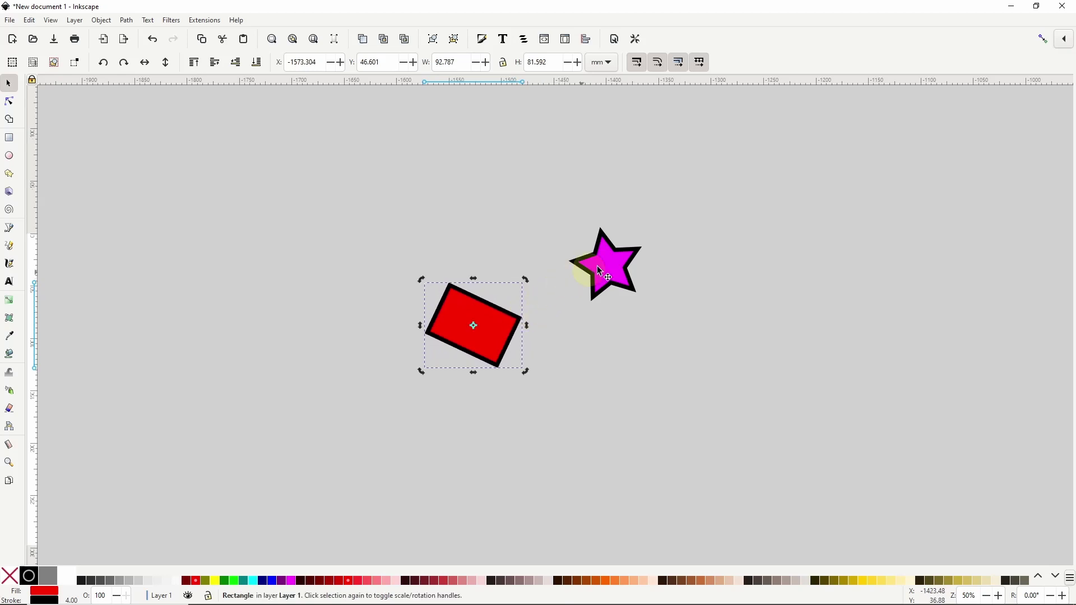
click(614, 268)
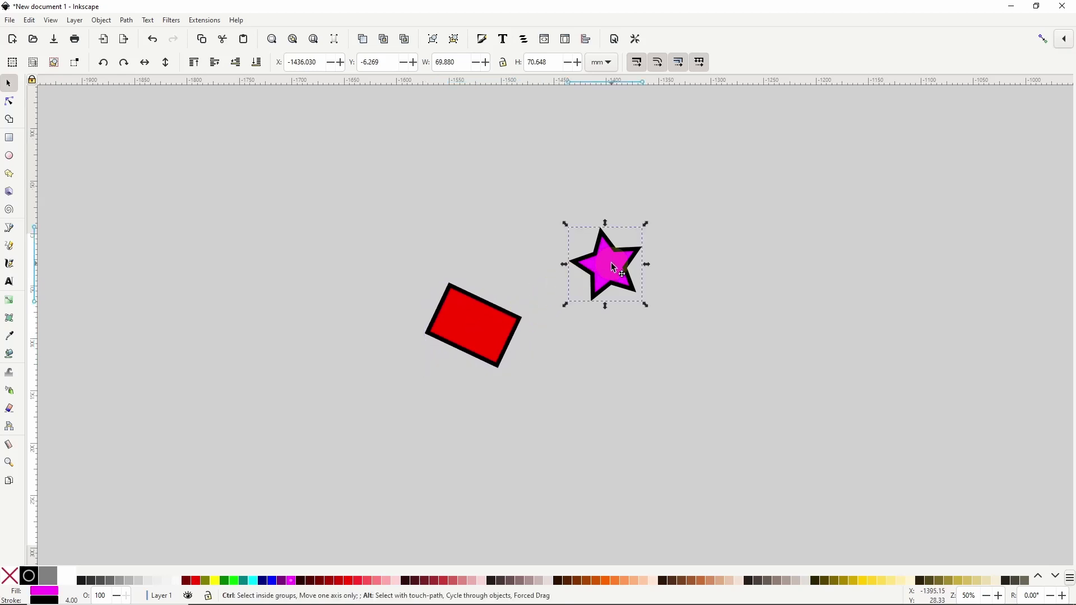
drag(615, 268, 571, 441)
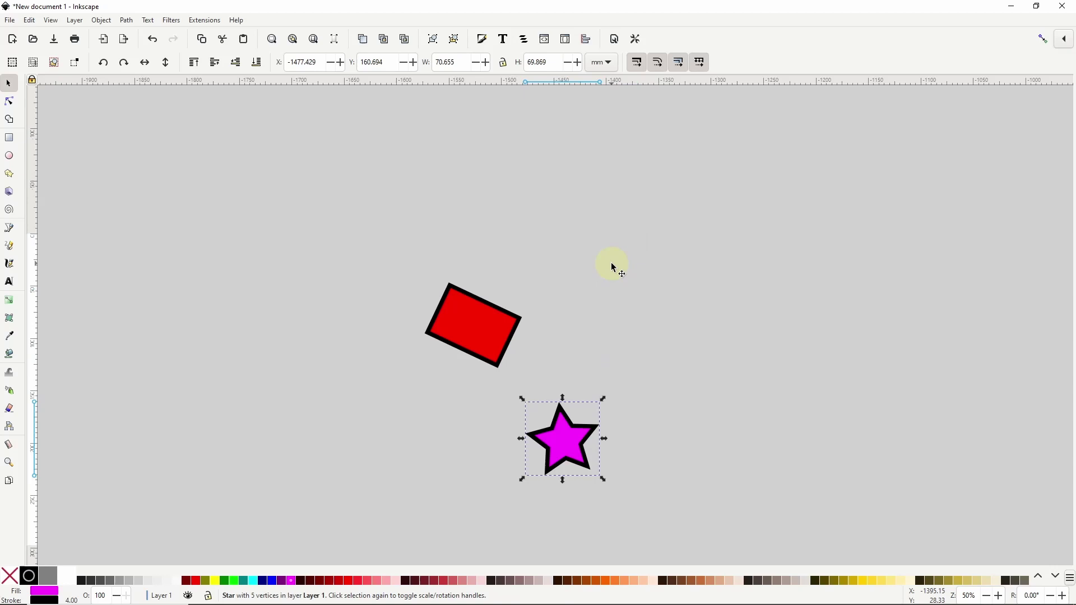
key(alt+d)
key(alt+d)
key(alt+d)
key(alt+d)
key(alt+d)
key(alt+d)
key(alt+d)
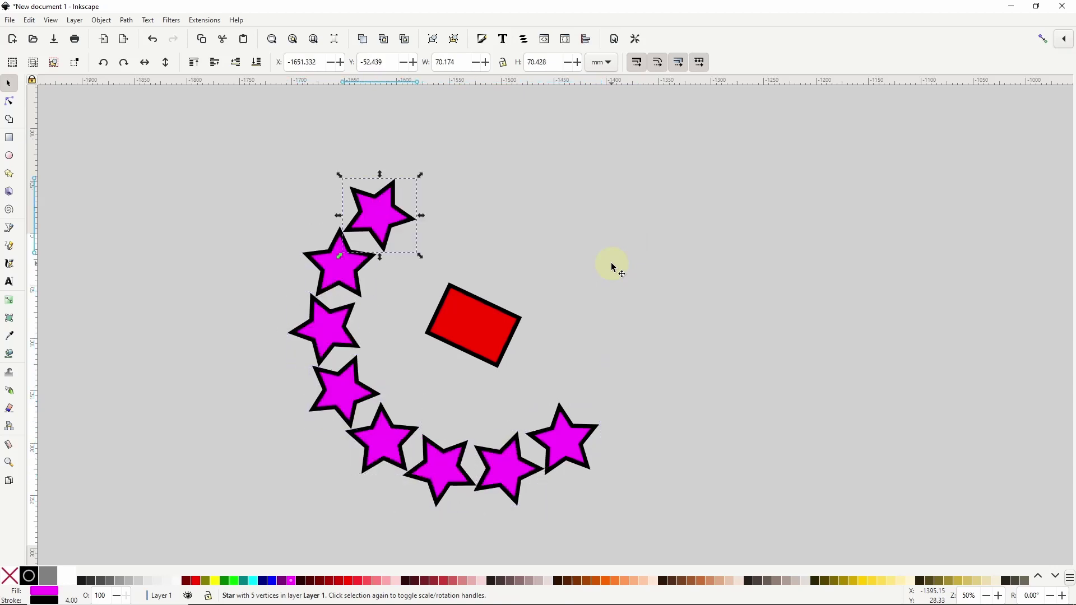
key(alt+d)
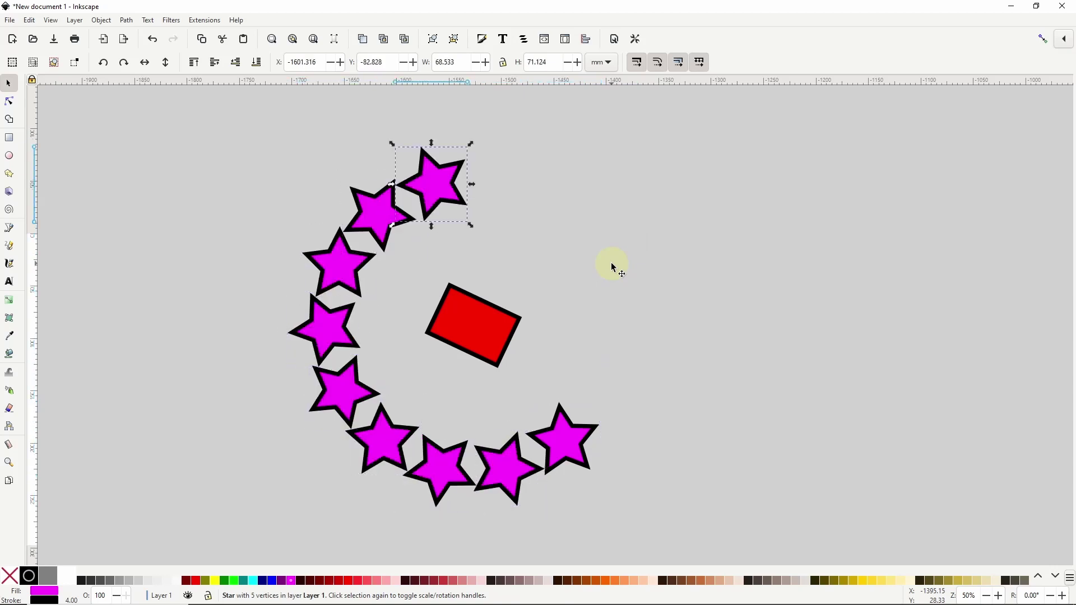
Step: Move the rectangle's rotation centre to its right and swing the rectangle steeper around it
click(476, 325)
click(479, 325)
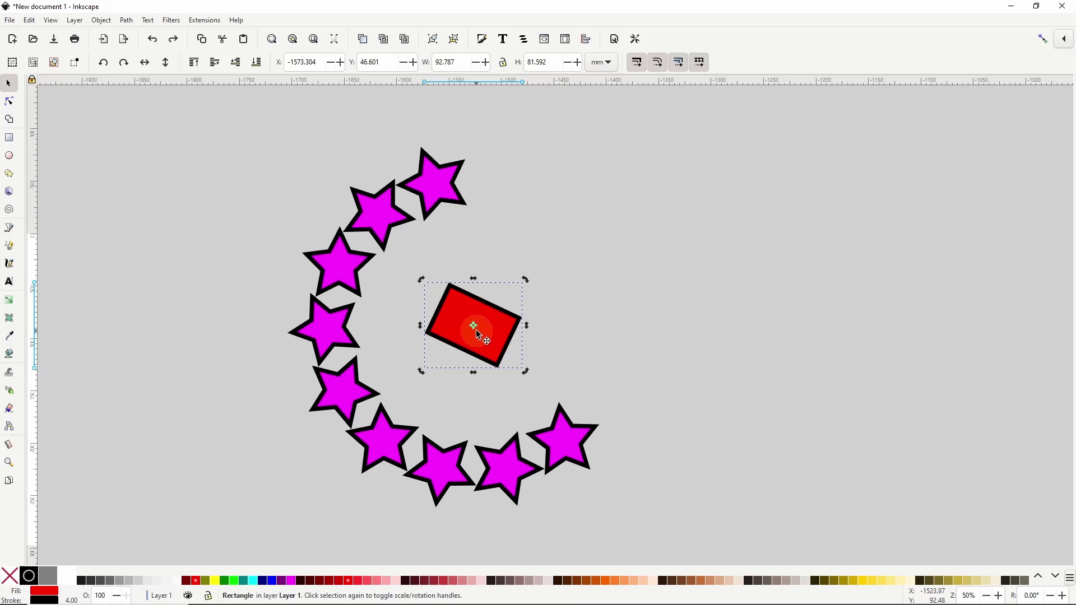
drag(473, 325, 559, 307)
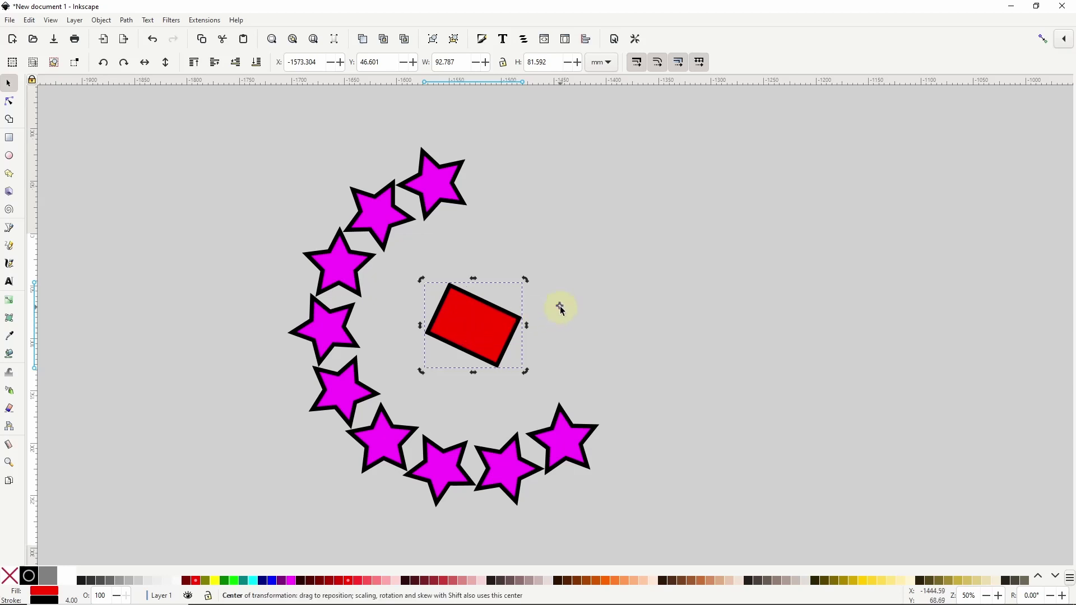
drag(422, 278, 508, 261)
Step: Extend the arc from the top star with six more rotated copies, then select the red rectangle
click(454, 199)
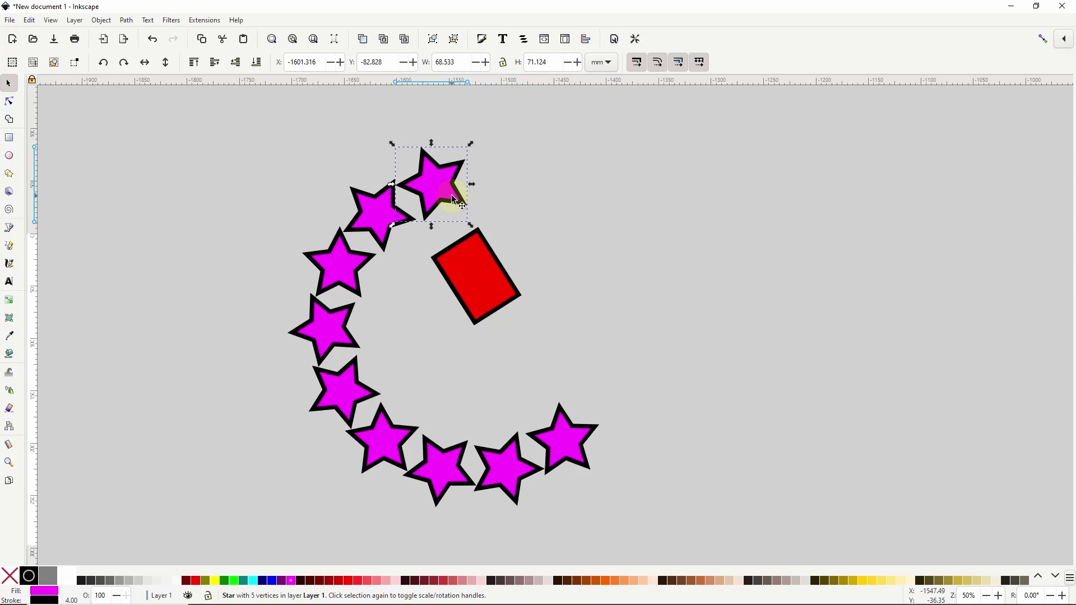
key(bracketright)
key(bracketright)
key(bracketright)
key(bracketright)
key(bracketright)
key(bracketright)
key(bracketright)
key(bracketright)
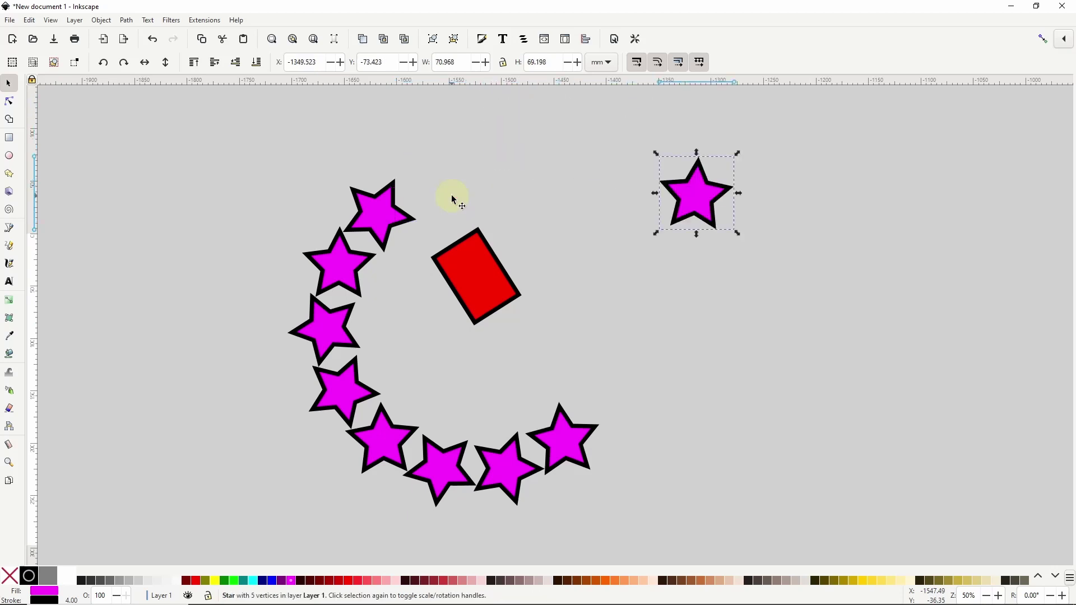
key(ctrl+d)
key(bracketright)
key(ctrl+d)
key(bracketright)
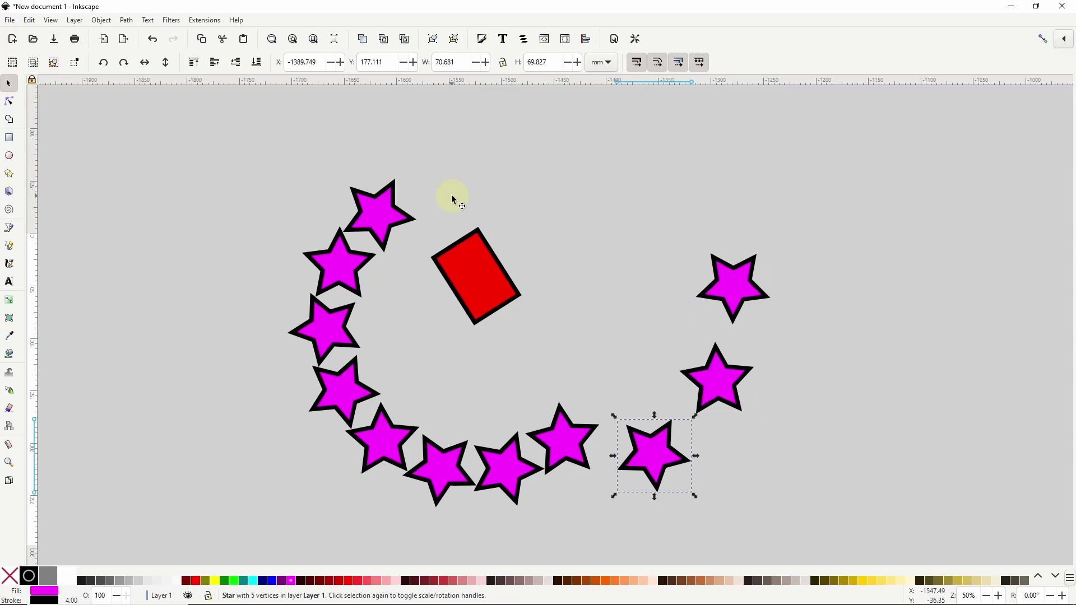
key(ctrl+d)
key(bracketright)
key(ctrl+d)
key(bracketright)
key(ctrl+d)
key(bracketright)
key(ctrl+d)
key(bracketright)
key(ctrl+d)
key(bracketright)
key(ctrl+d)
key(bracketright)
key(ctrl+d)
key(bracketright)
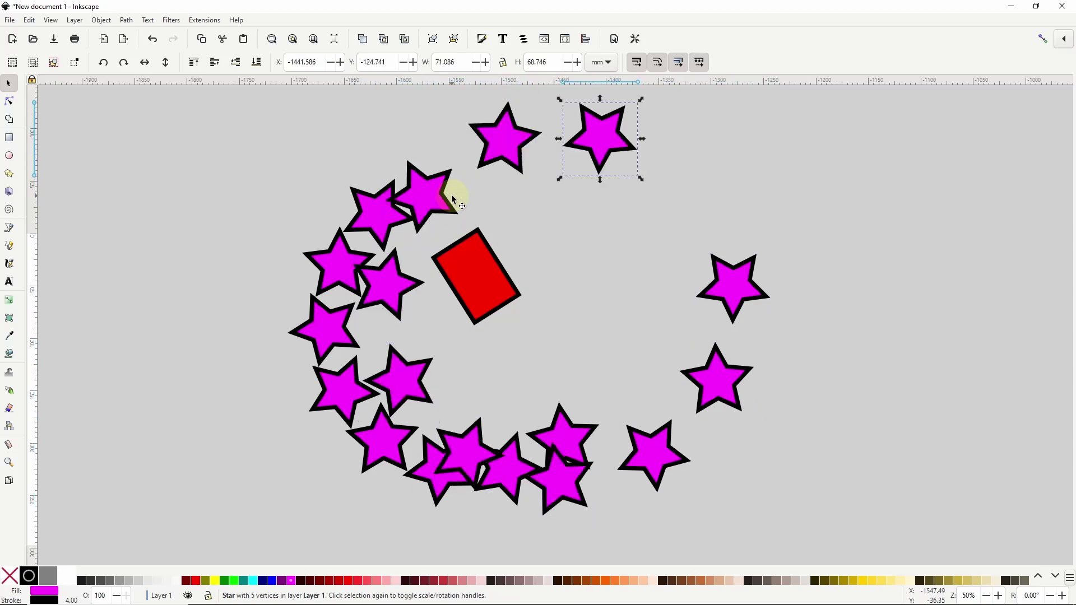
key(ctrl+d)
key(bracketright)
click(507, 286)
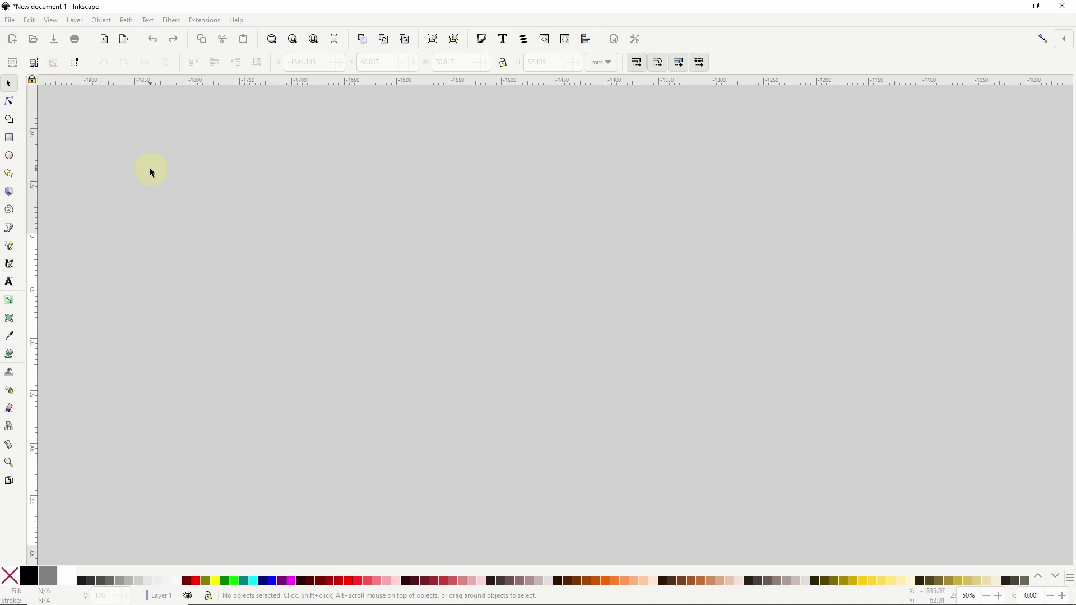
Step: Draw a circle near the canvas centre and remove its fill, leaving the black outline
key(alt+F4)
click(9, 156)
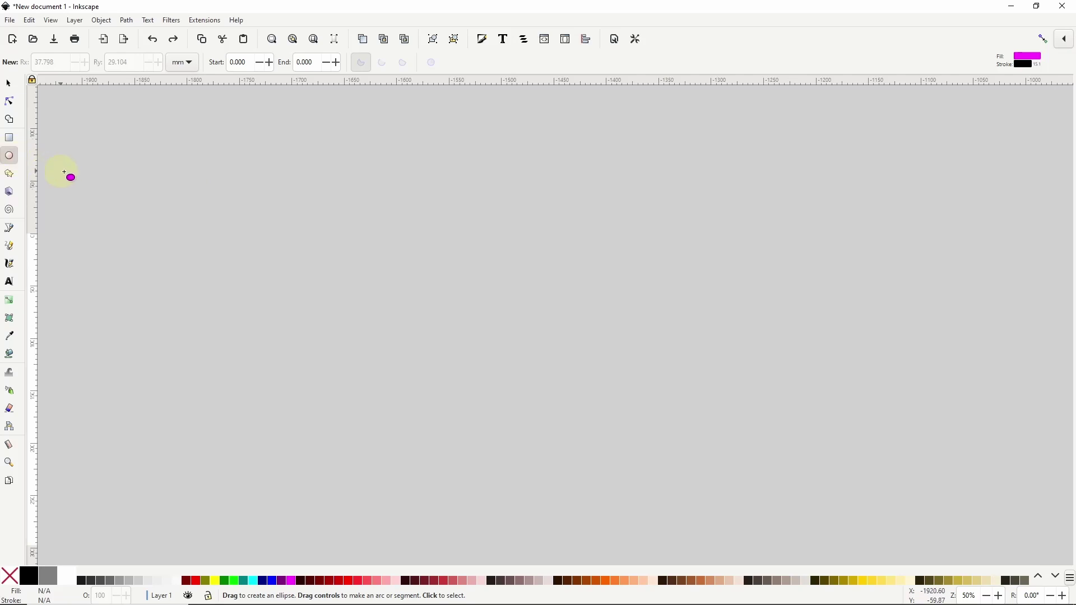
drag(415, 261, 432, 281)
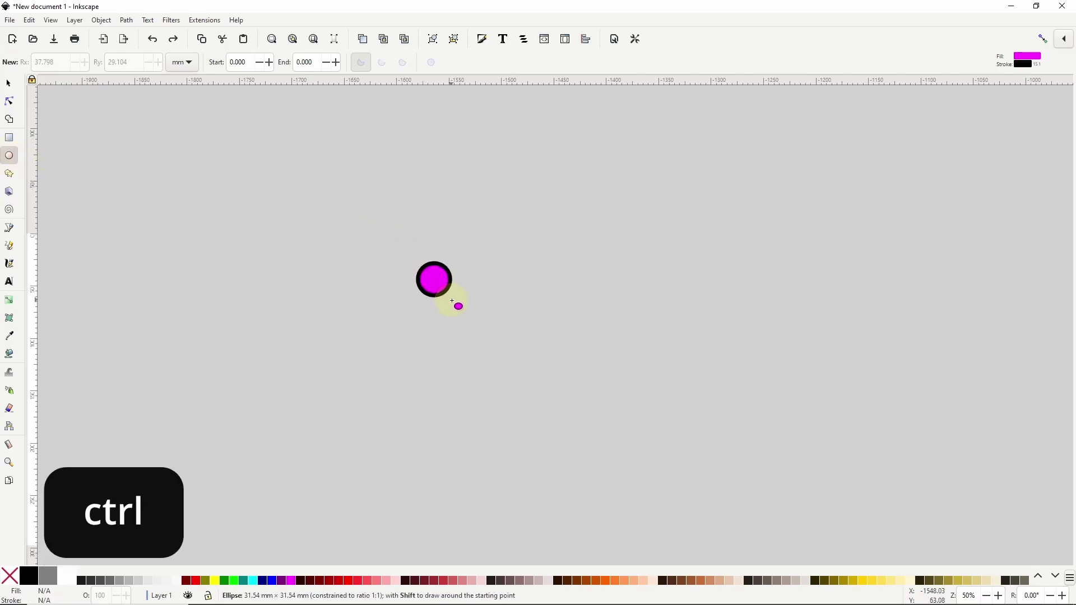
drag(453, 302, 476, 323)
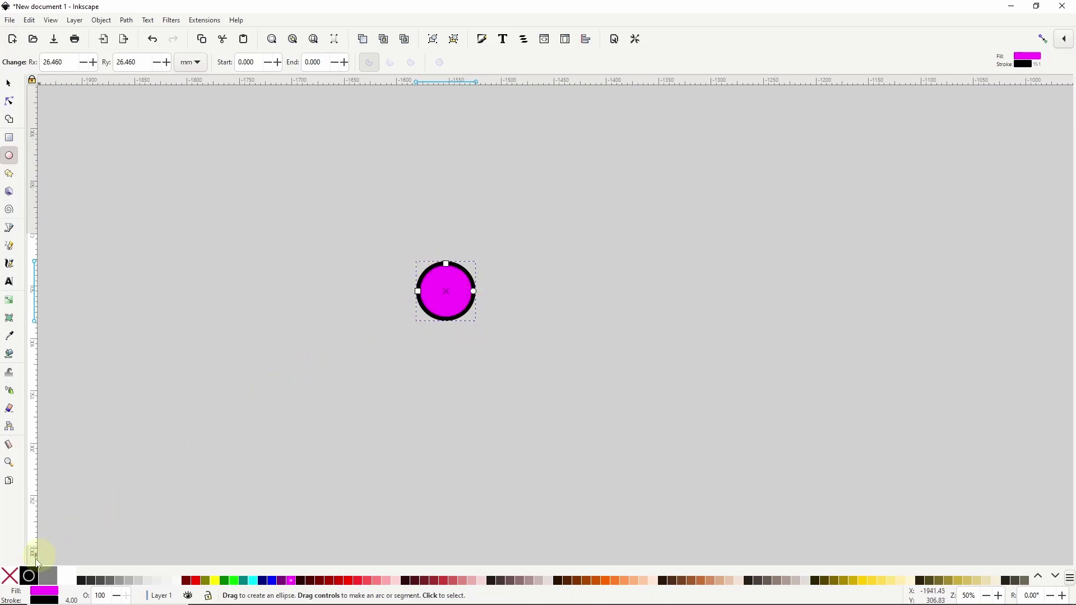
click(12, 578)
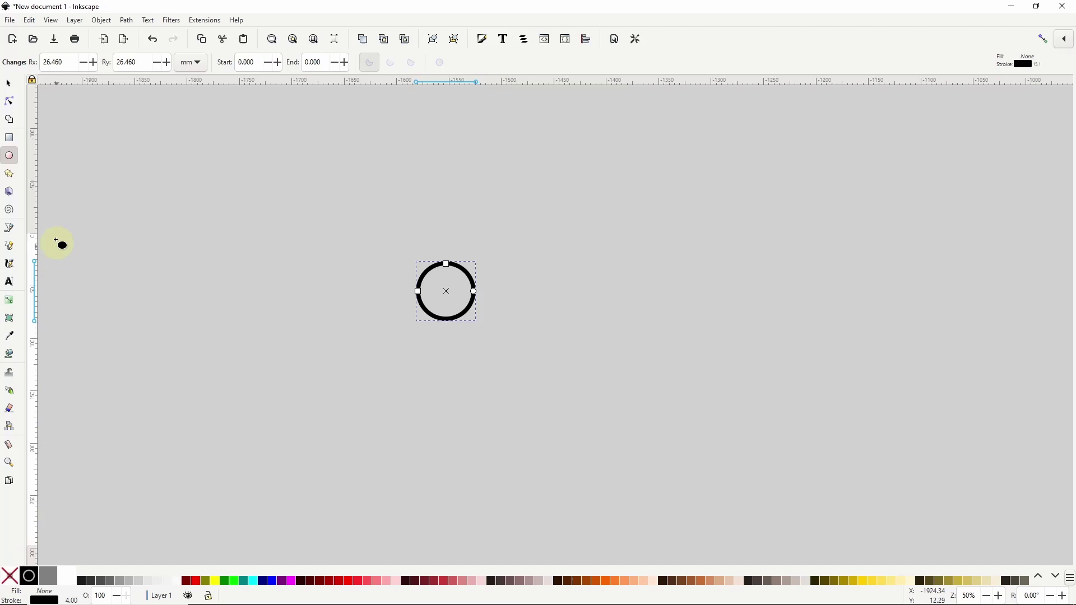
click(10, 85)
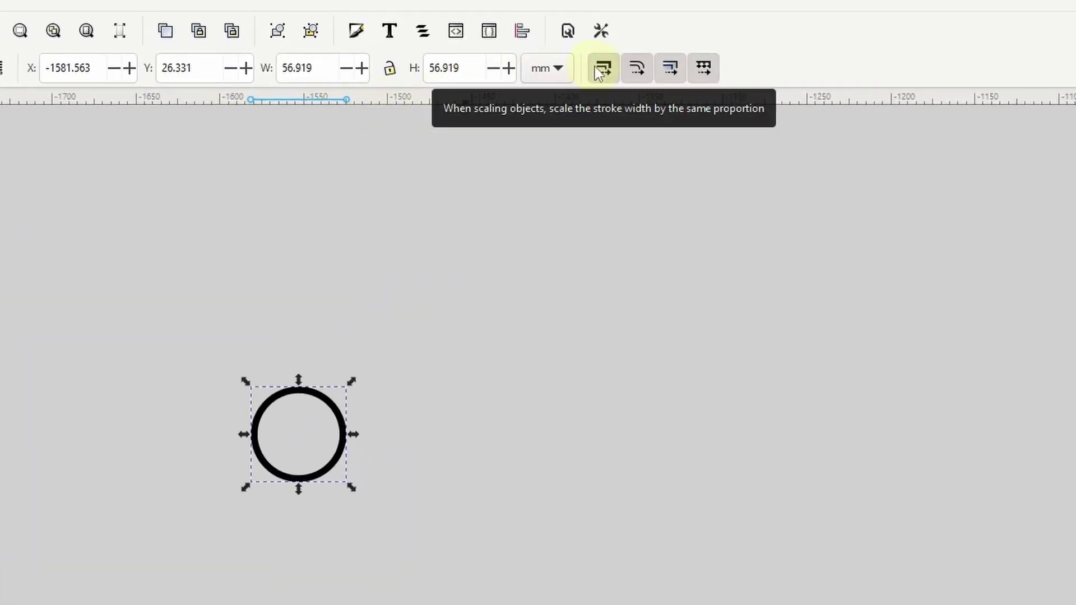
Step: Turn off stroke scaling, duplicate the circle, and stretch the copy to a 293.186 × 56.919 mm ellipse
click(601, 70)
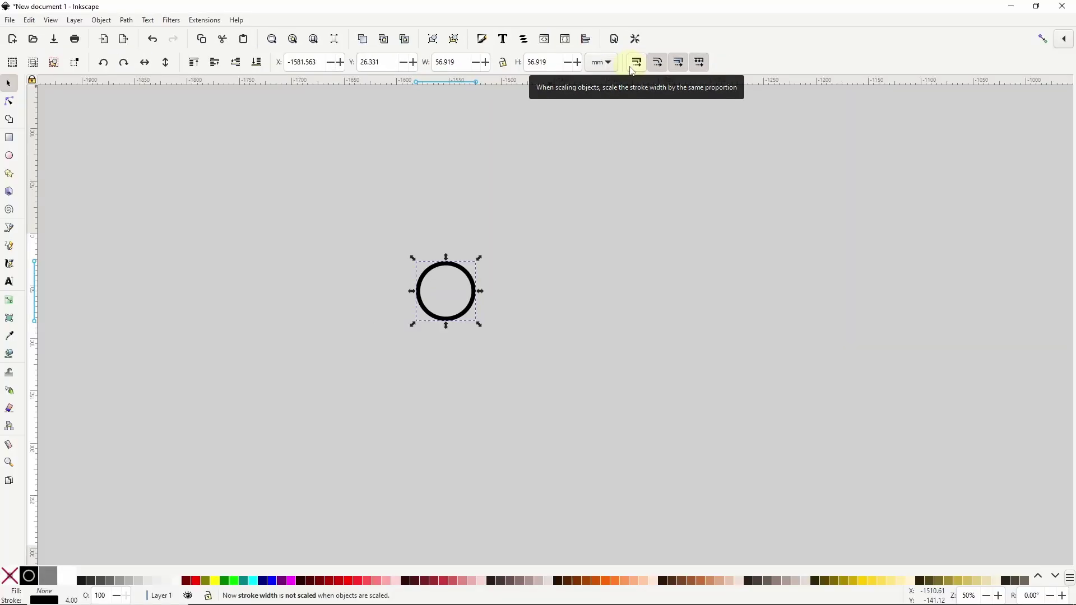
right_click(458, 273)
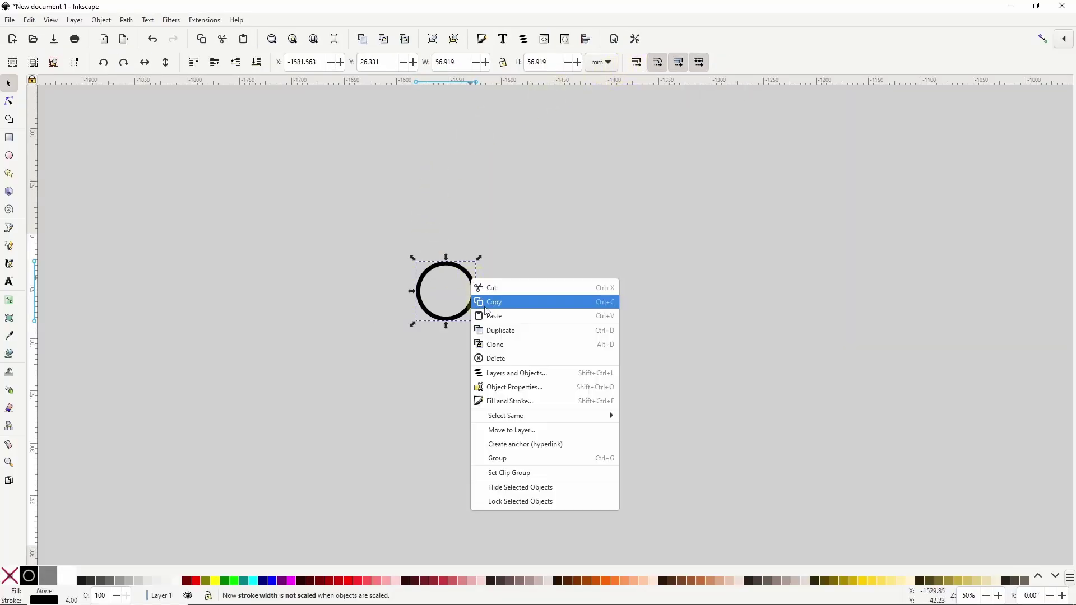
click(503, 332)
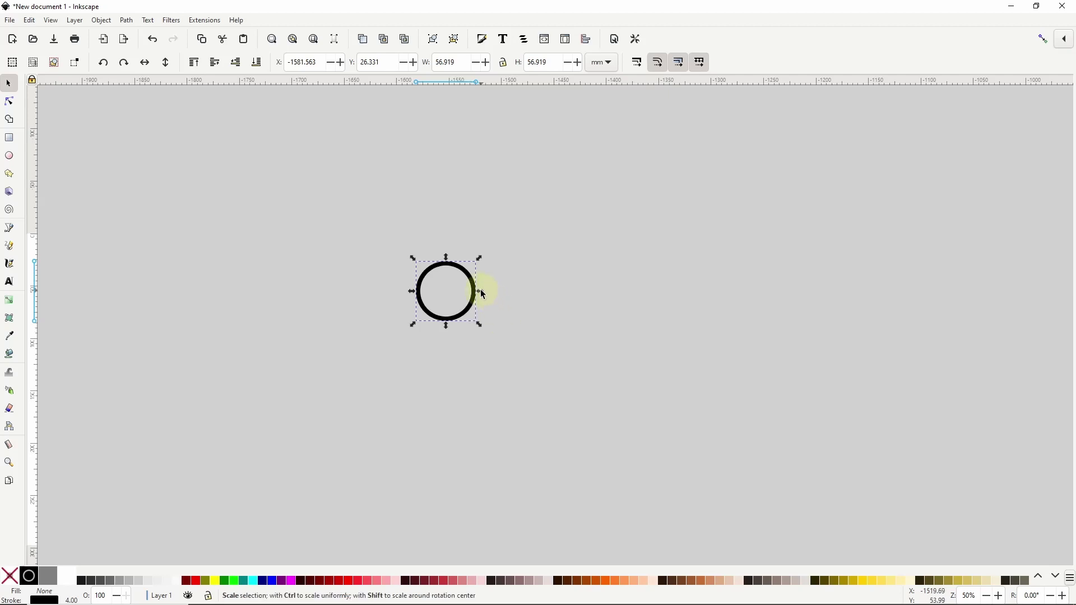
drag(479, 289, 600, 298)
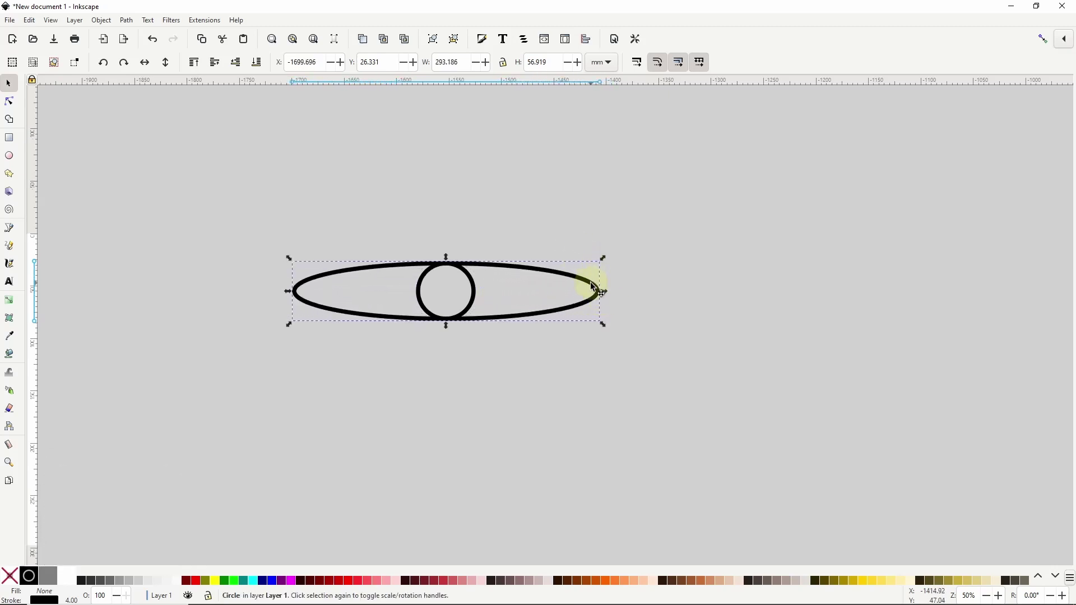
Step: Rotate the ellipse by 15° using its rotation handles
click(591, 283)
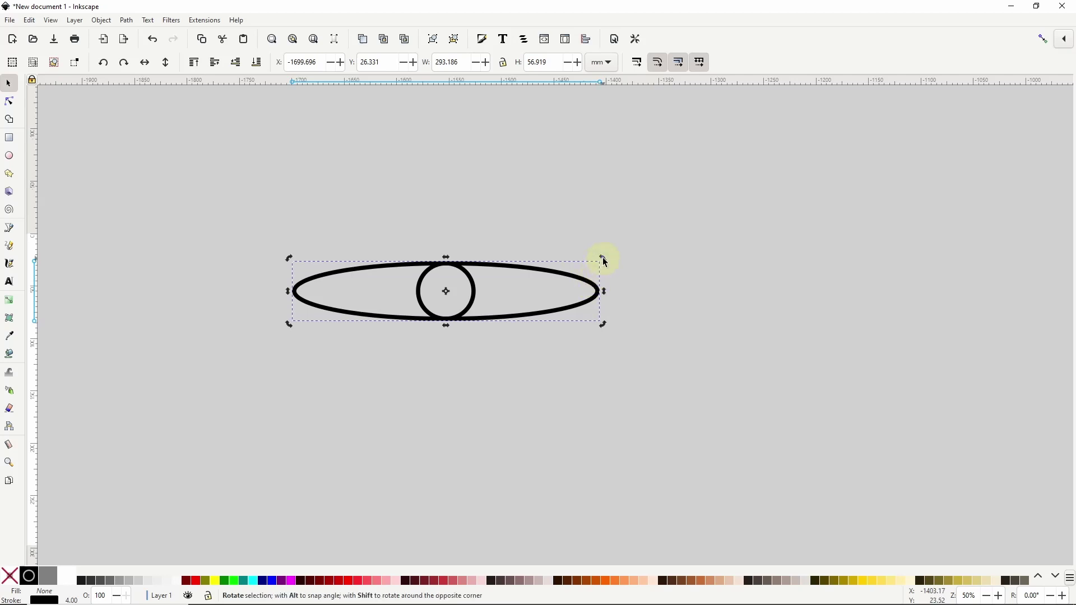
key(alt)
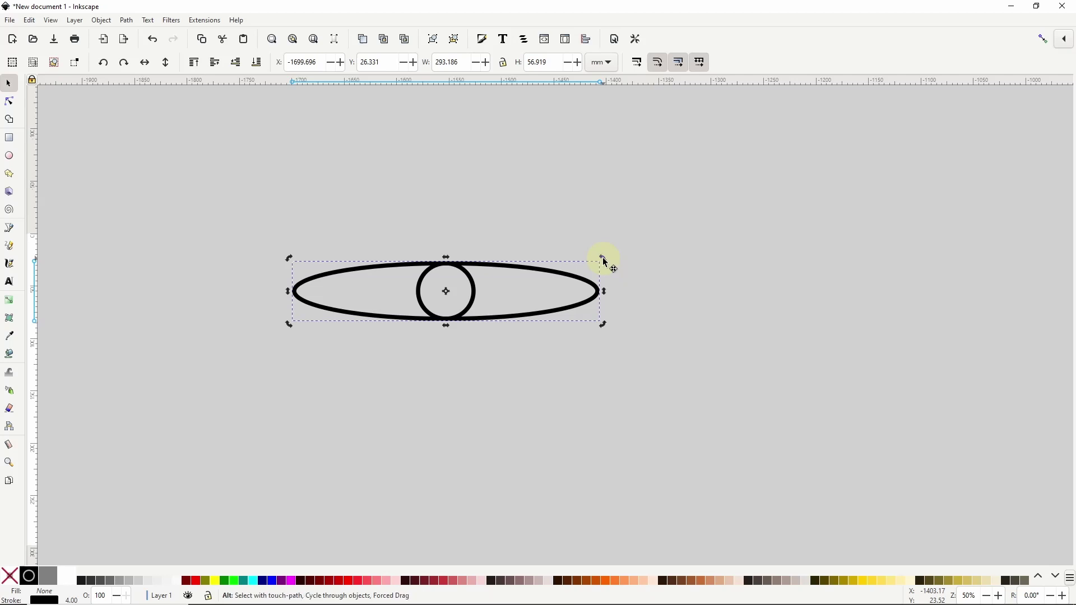
drag(603, 257, 587, 329)
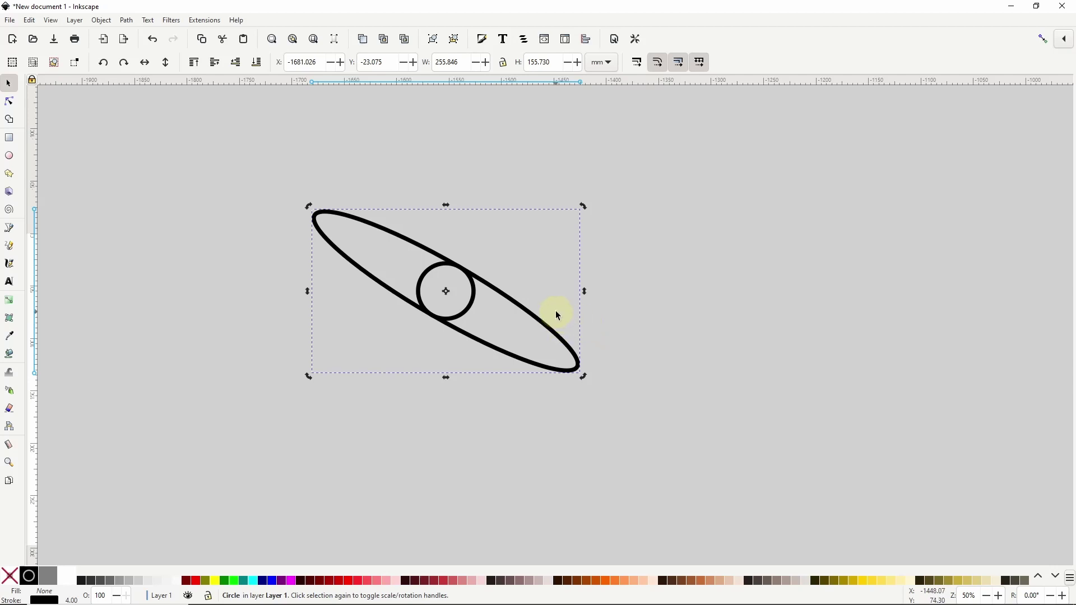
Step: Repeat the rotated ellipse copies with Ctrl+Alt+D into a ring, deselect, and close the reference image
key(ctrl+alt+d)
key(ctrl+alt+d)
key(ctrl+alt+d)
key(ctrl+alt+d)
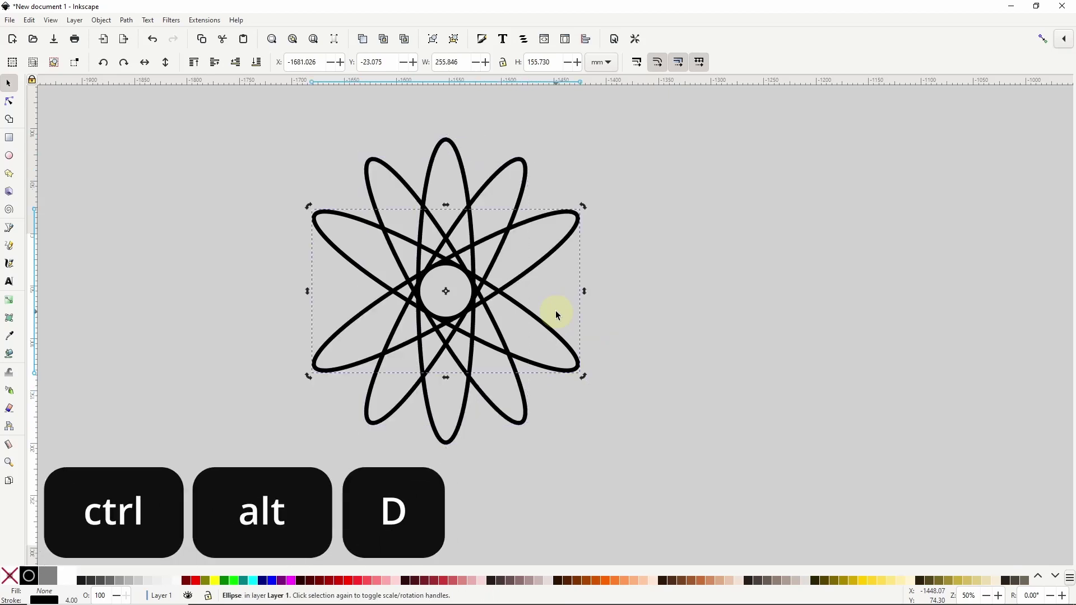
key(ctrl+alt+d)
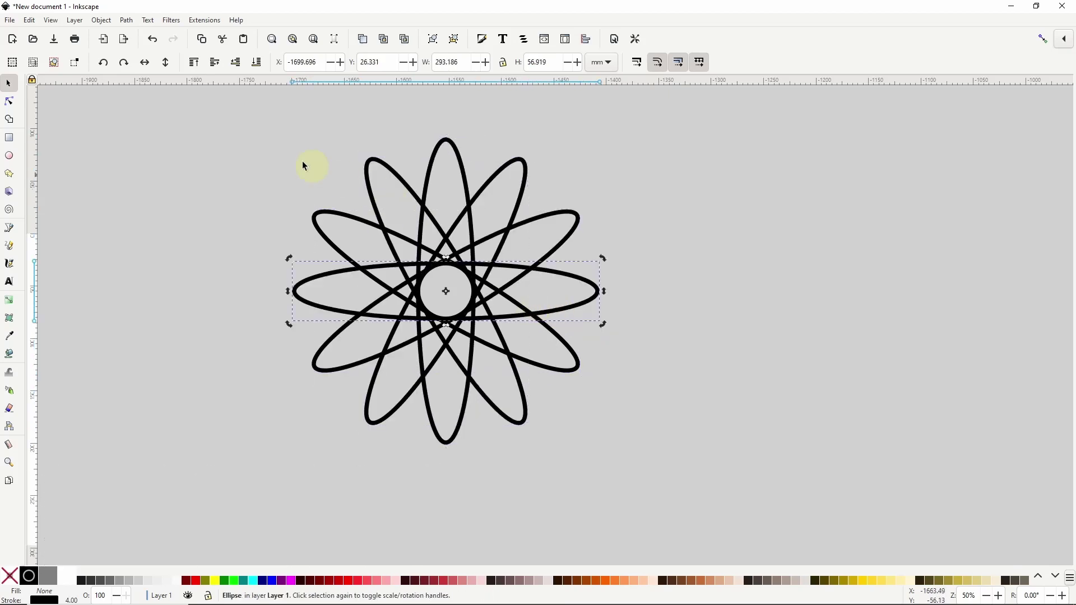
click(339, 173)
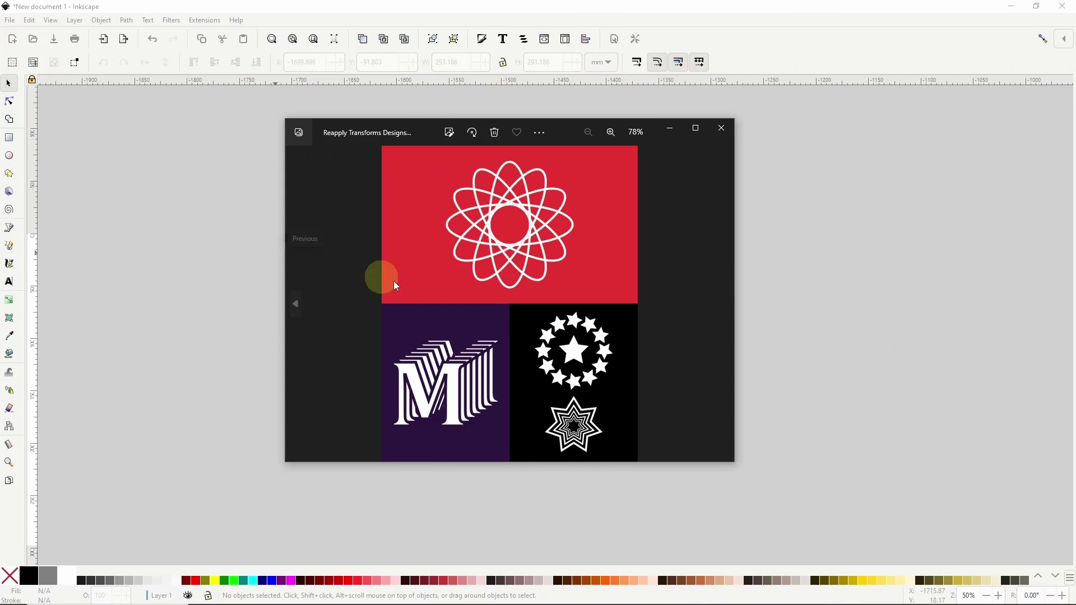
click(190, 257)
Step: Draw a 171 × 189 mm rectangle with red fill and no outline
click(9, 138)
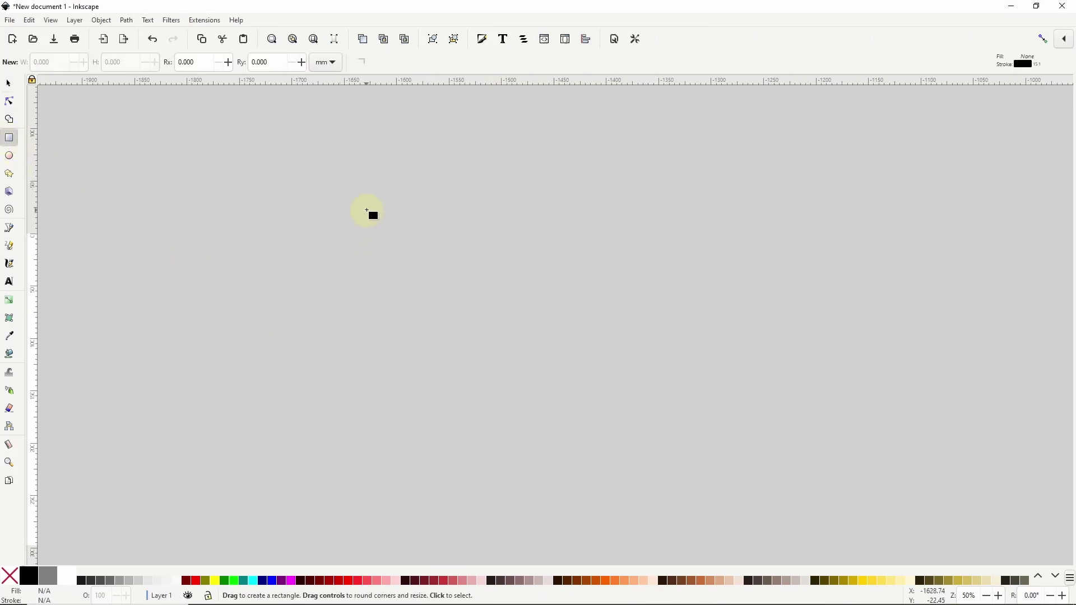
drag(367, 211, 545, 408)
click(367, 581)
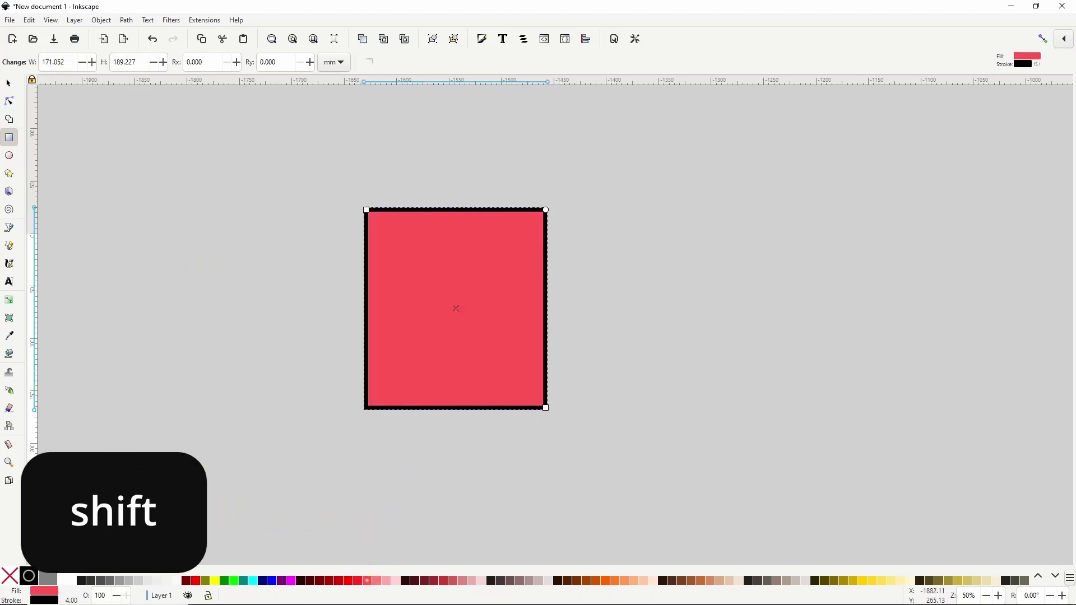
shift+click(8, 581)
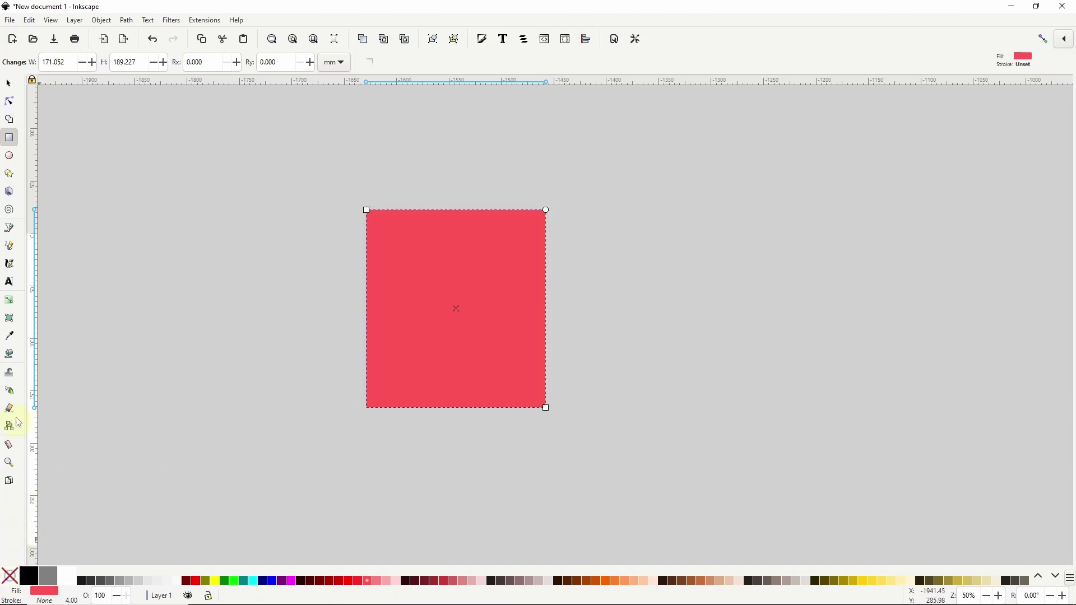
Step: Add a letter S in the rectangle, enlarge it to about 31.7 × 55 mm, and move it up-right
click(9, 283)
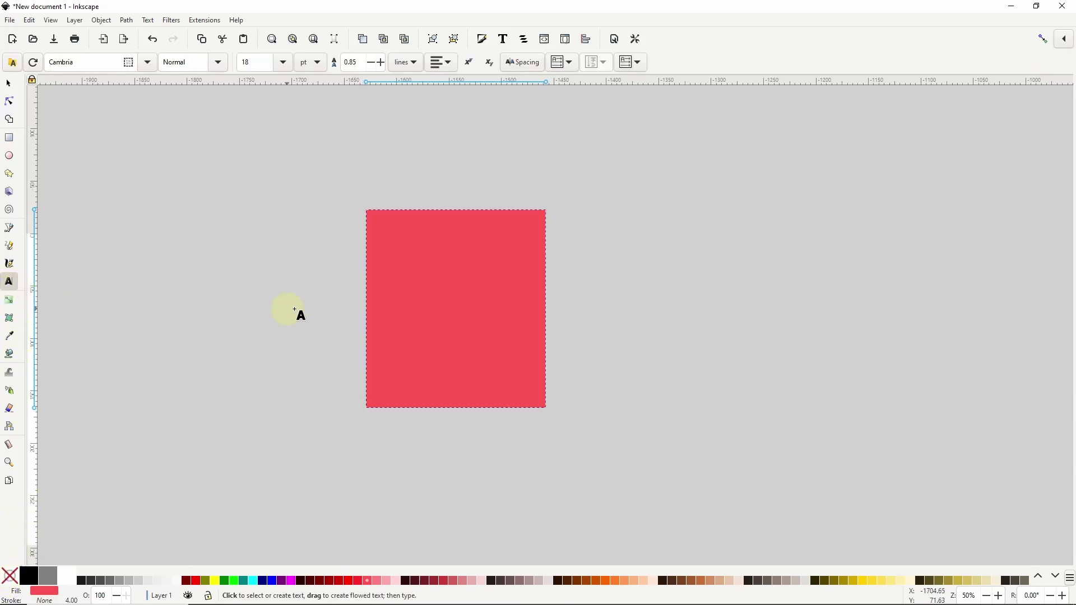
click(437, 310)
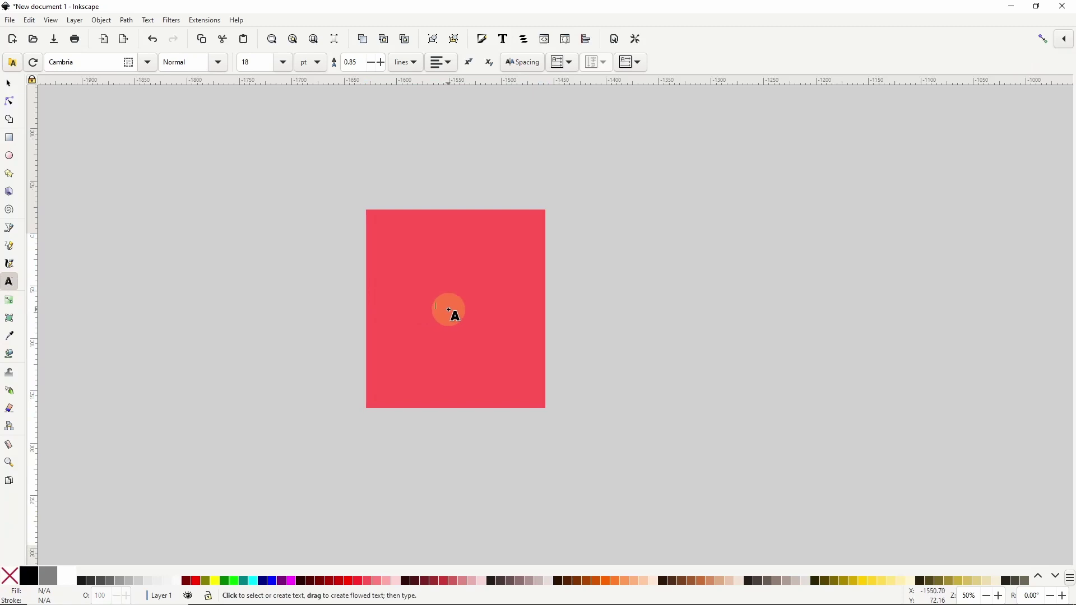
scroll(450, 310, up, 1)
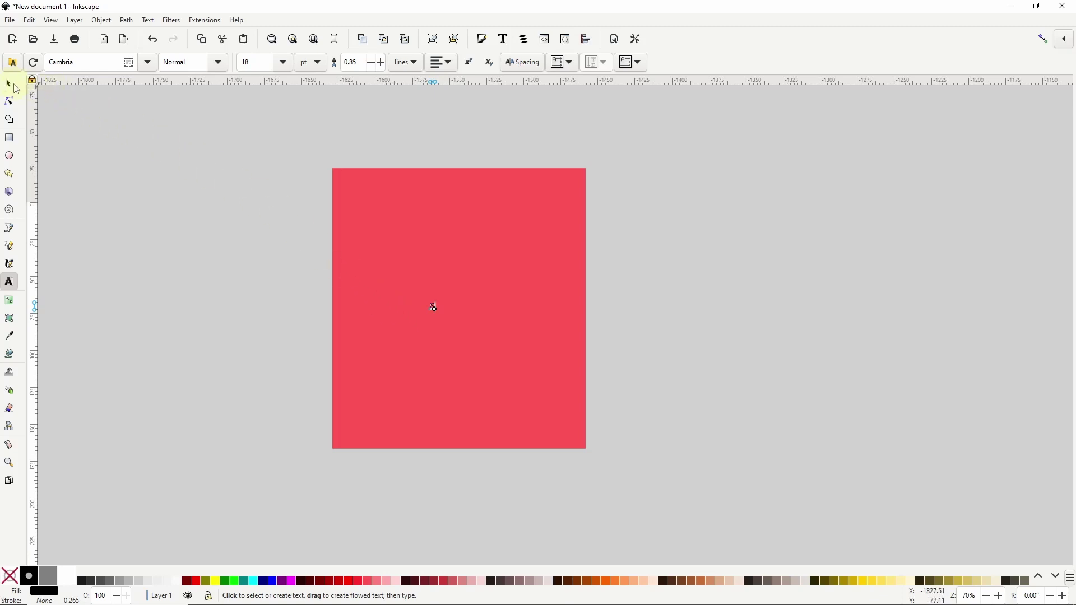
click(14, 84)
click(429, 310)
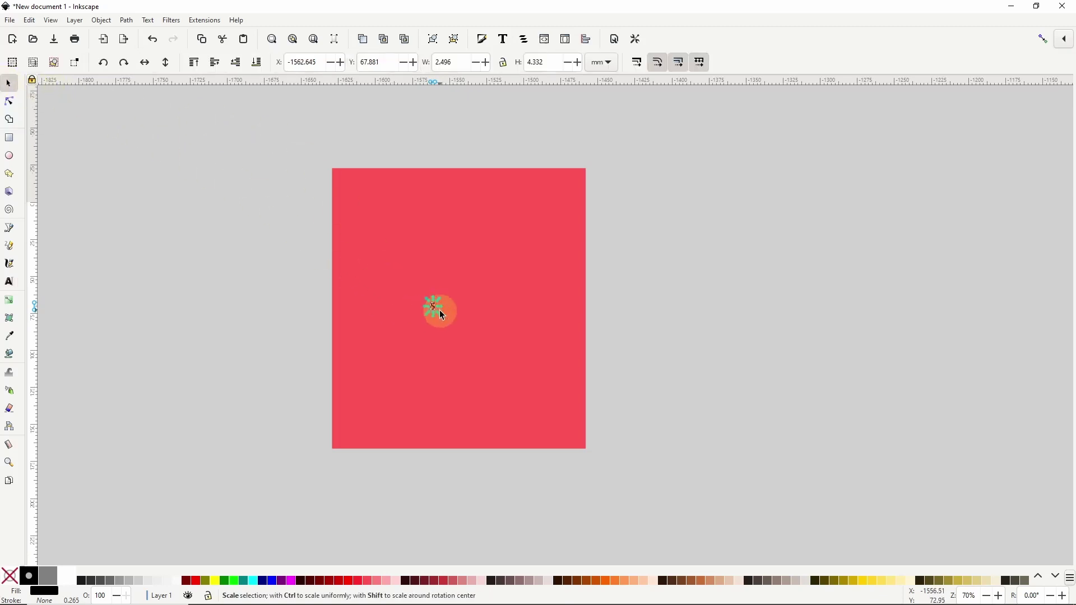
drag(439, 311, 505, 382)
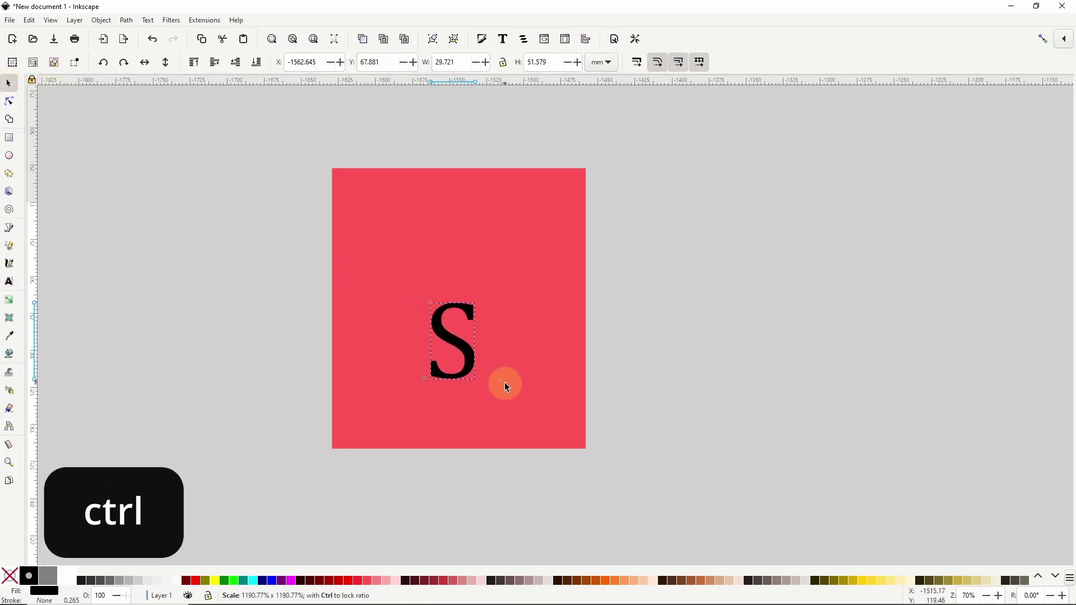
drag(469, 345, 503, 279)
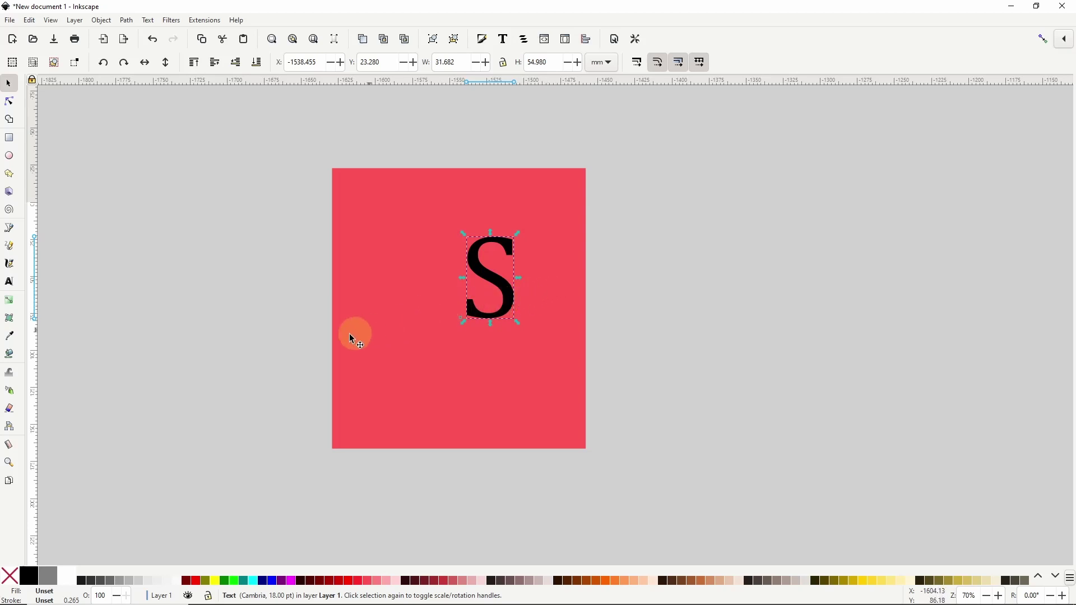
Step: Give the S a white outline 1.5 wide
key(shift)
shift+click(73, 576)
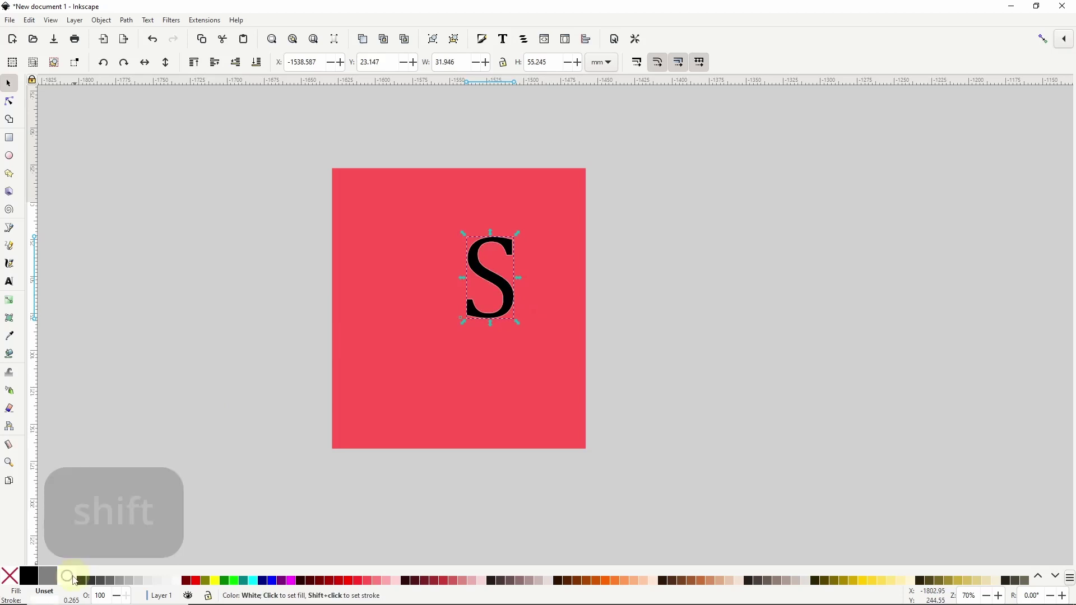
right_click(73, 600)
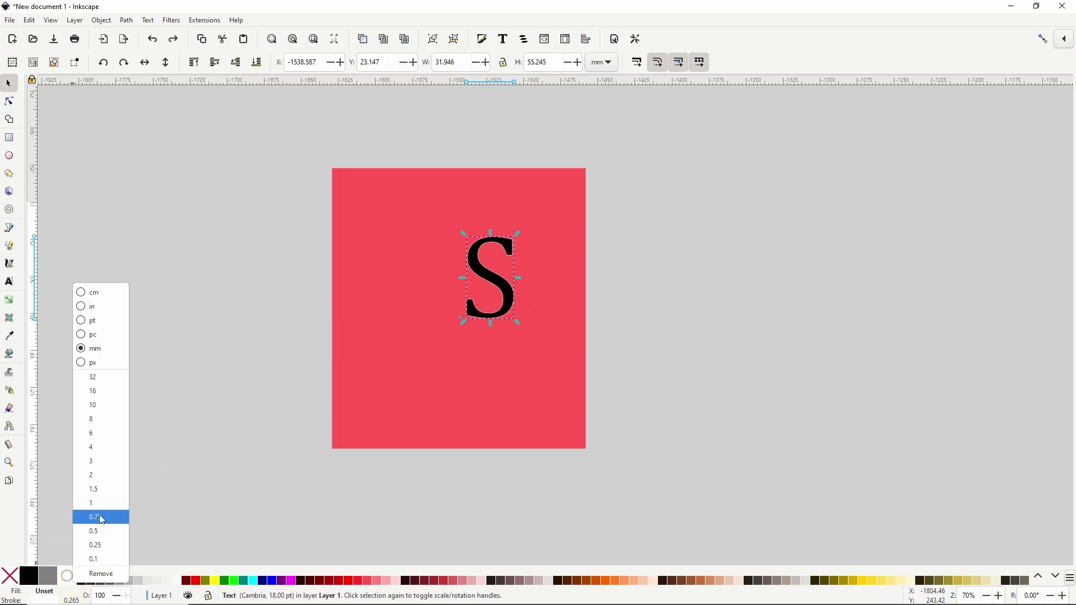
click(103, 489)
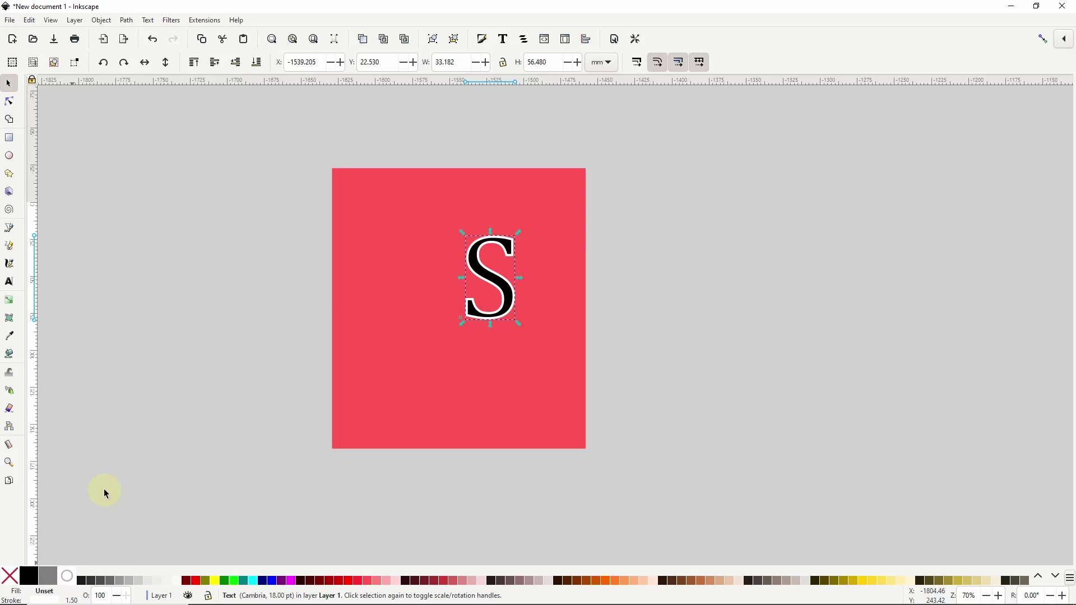
Step: Use the Dropper to make the S's outline the rectangle's red (#ff5555)
click(9, 336)
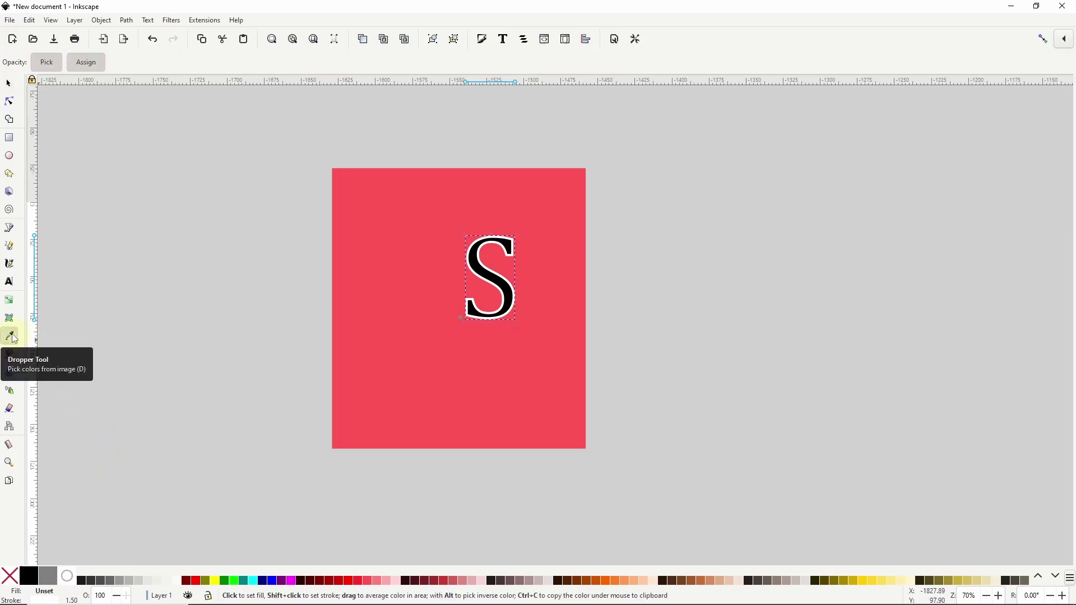
key(shift)
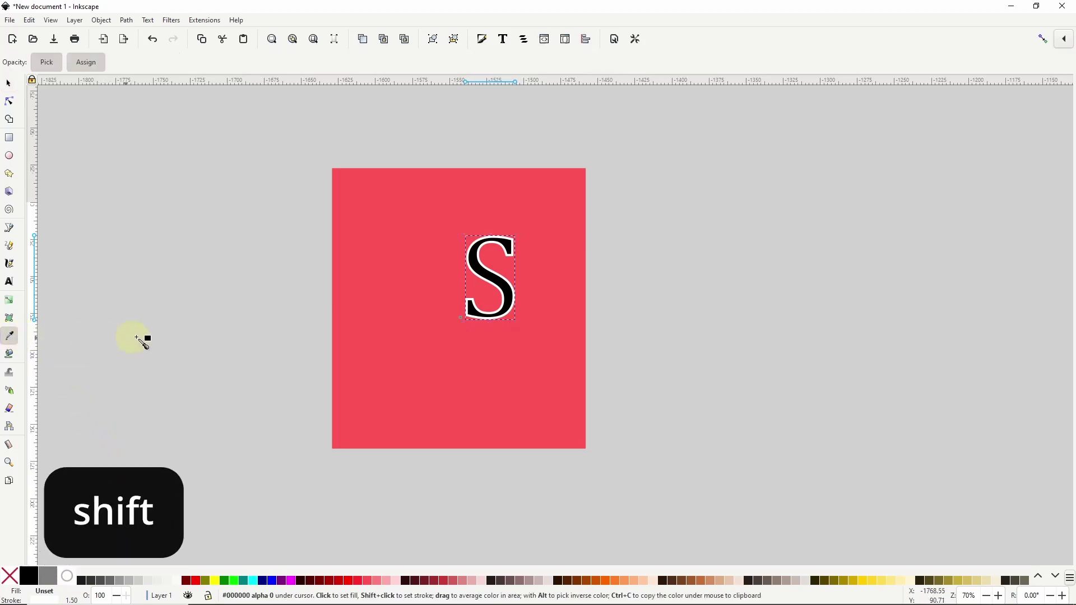
shift+click(414, 327)
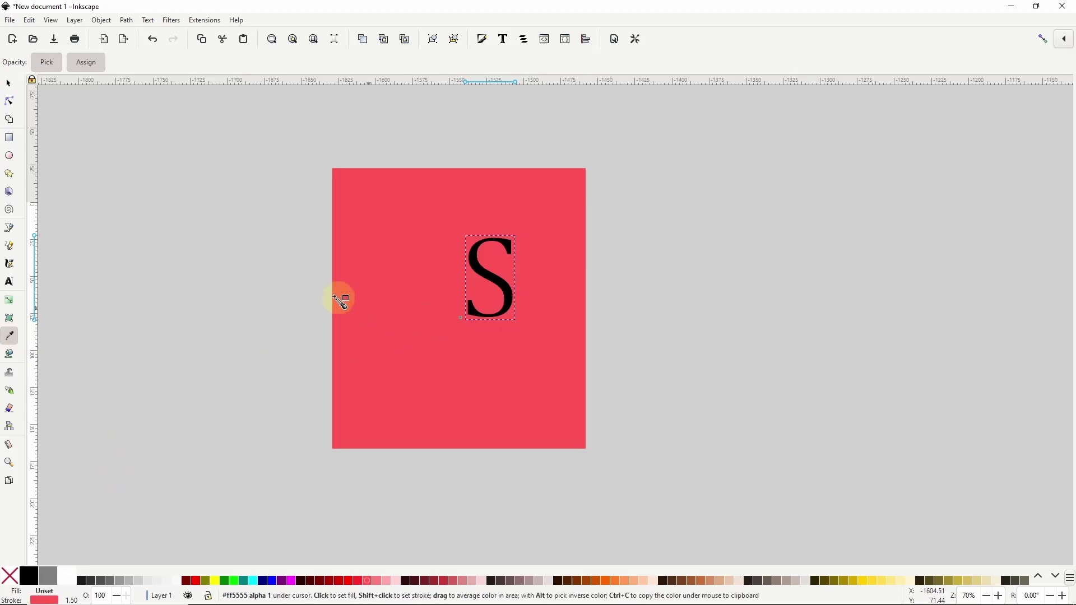
click(9, 85)
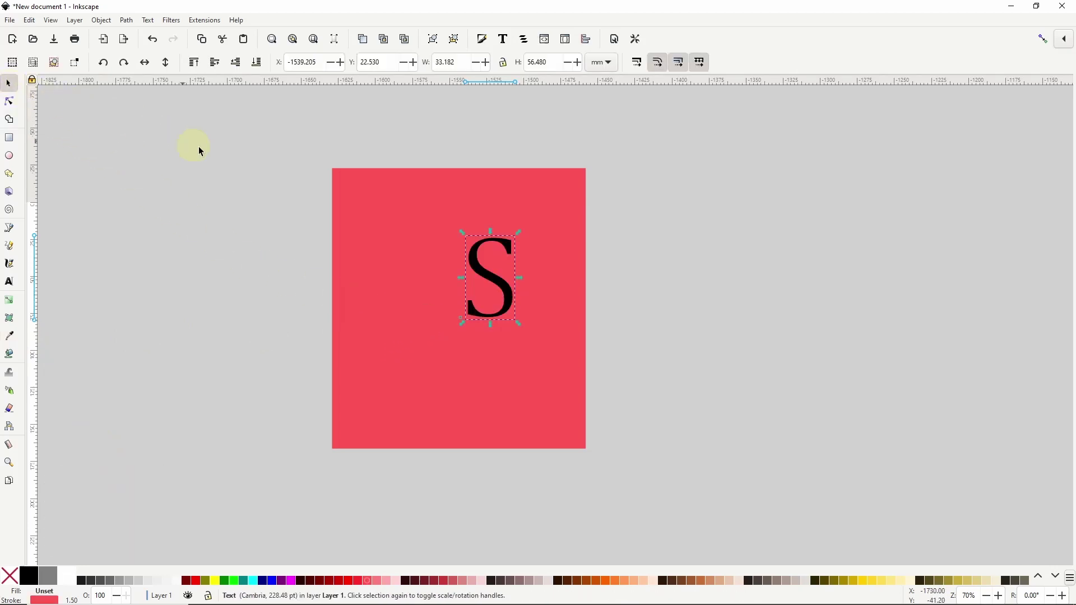
Step: Offset the S slightly left and down, then repeat that offset with Ctrl+Alt+D for stepped copies
drag(492, 271, 480, 278)
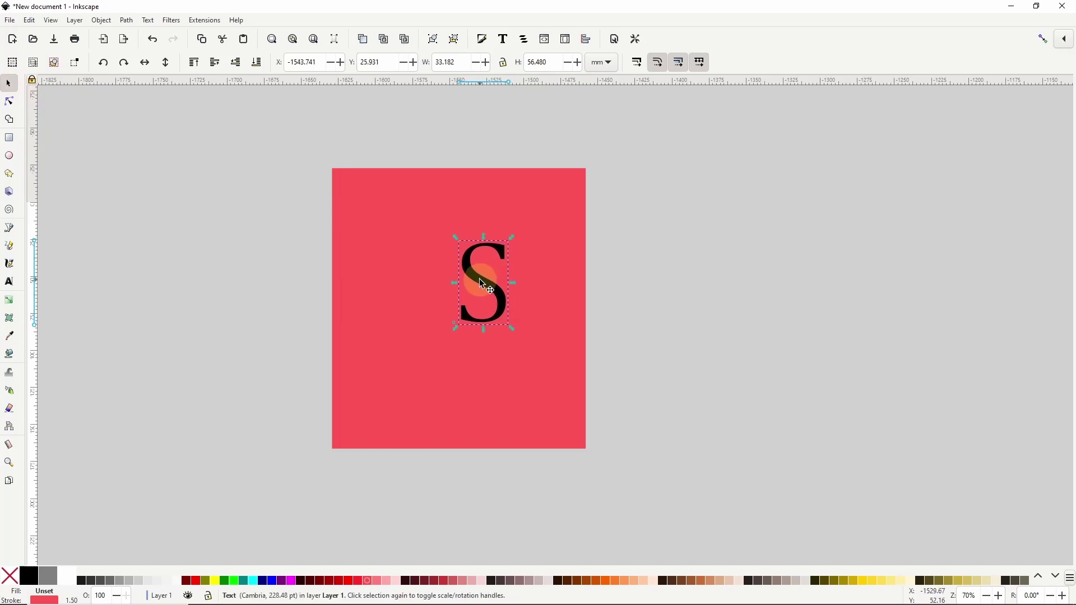
key(ctrl+alt+d)
key(ctrl+alt+d)
key(ctrl+alt+d)
key(ctrl+alt+d)
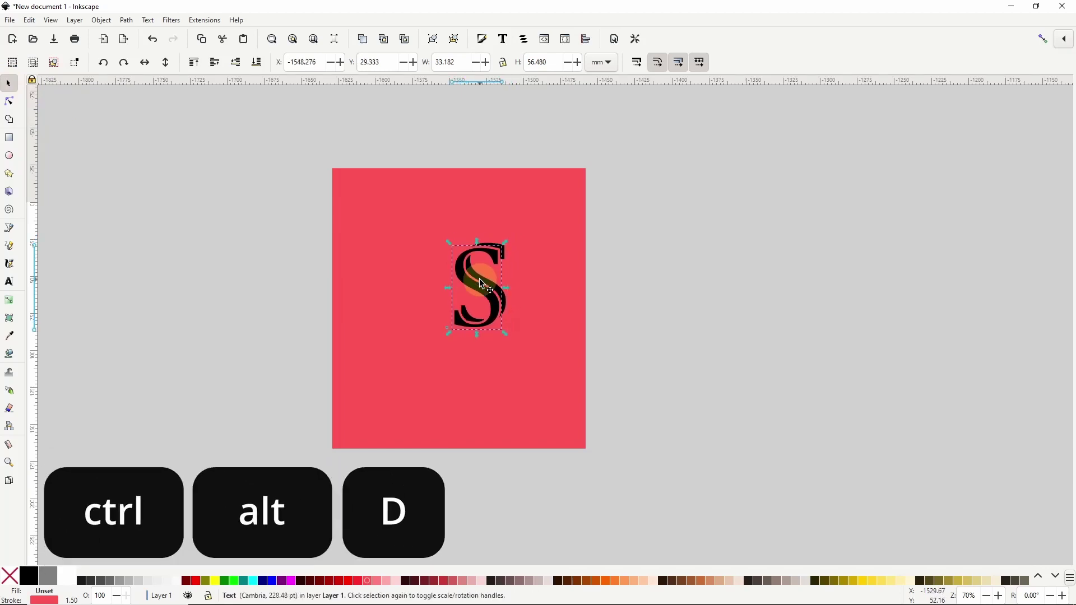
key(ctrl+alt+d)
key(ctrl+alt+d)
key(ctrl+alt+d)
key(ctrl+alt+d)
key(ctrl+alt+d)
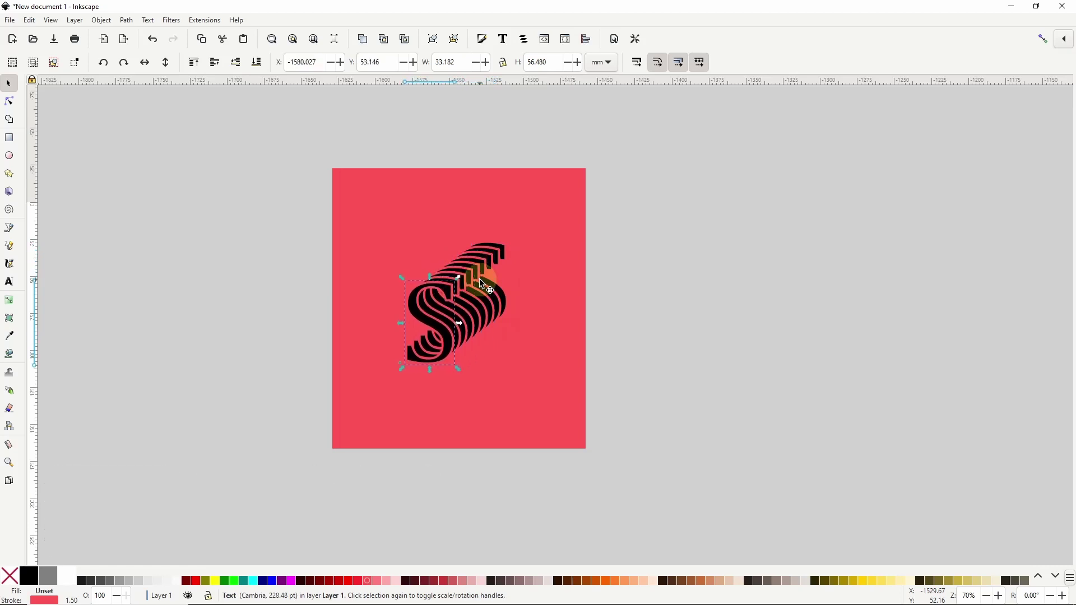
Step: Fill all the S copies white, deselect, and shift the red rectangle slightly left
drag(369, 143, 555, 426)
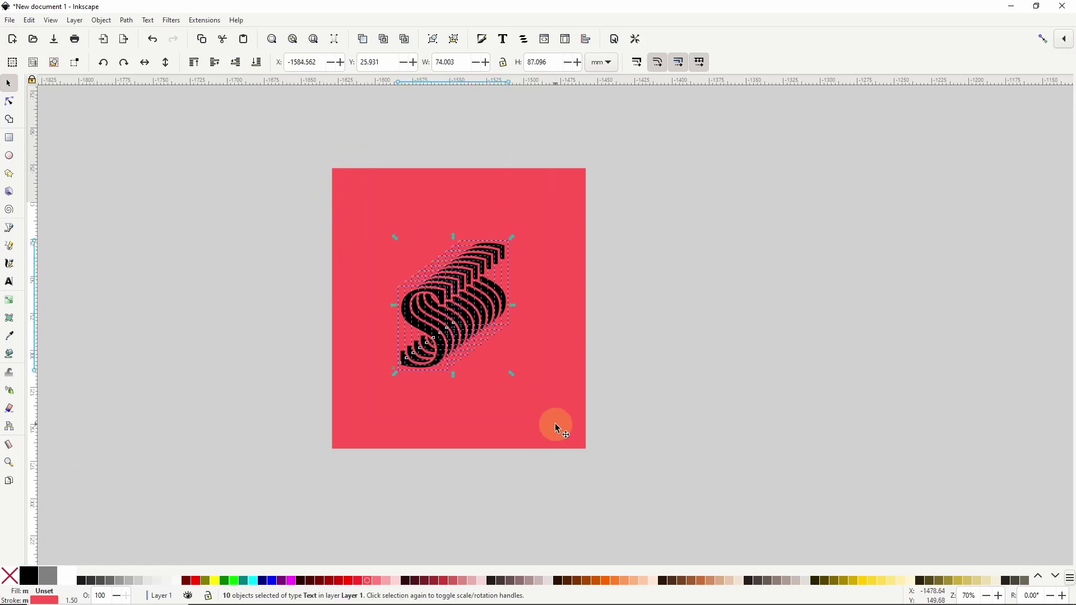
click(67, 580)
click(267, 277)
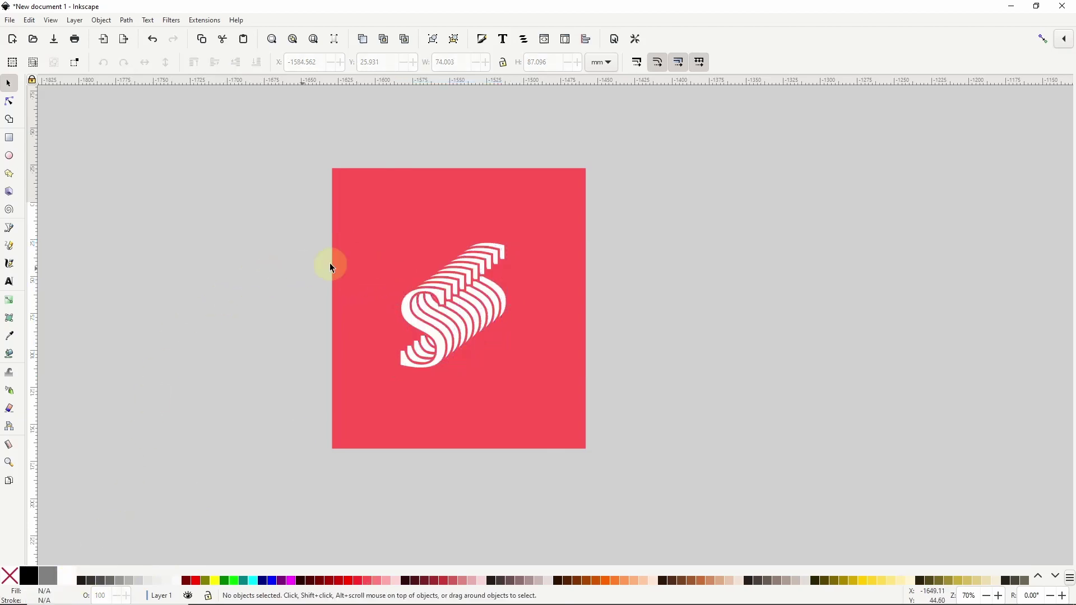
drag(351, 259, 330, 257)
Step: Draw a default upright five-pointed star, 40.88 mm radius, white with a red outline
click(298, 247)
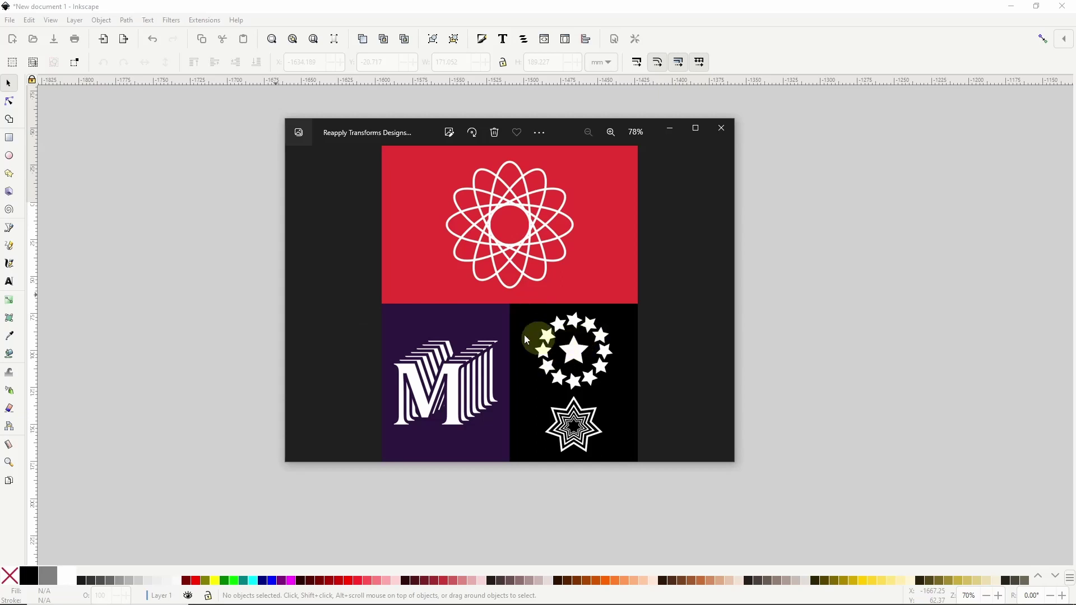
click(160, 187)
click(9, 174)
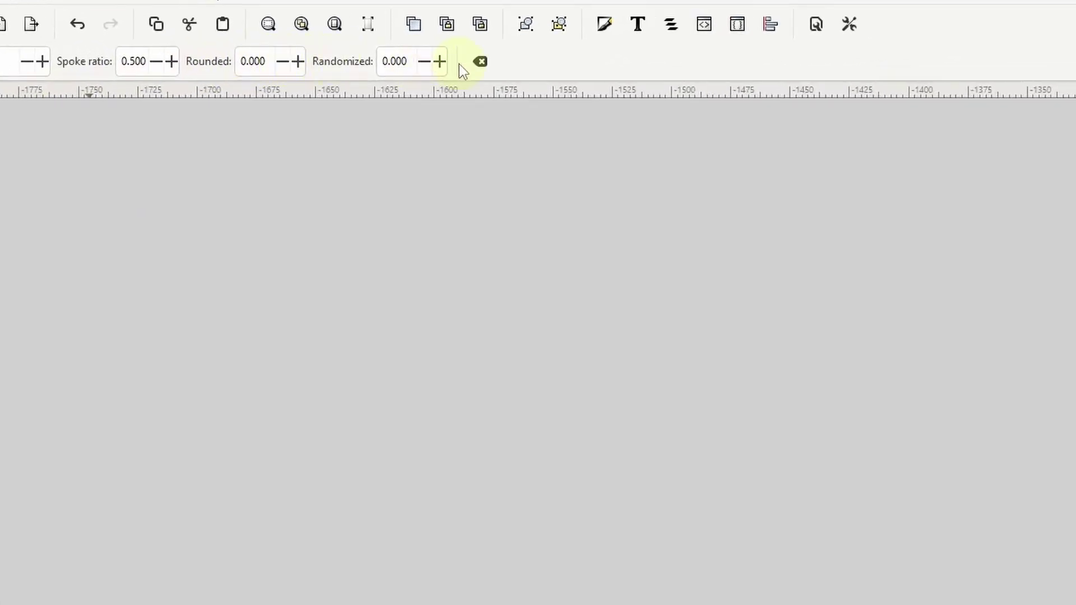
click(480, 65)
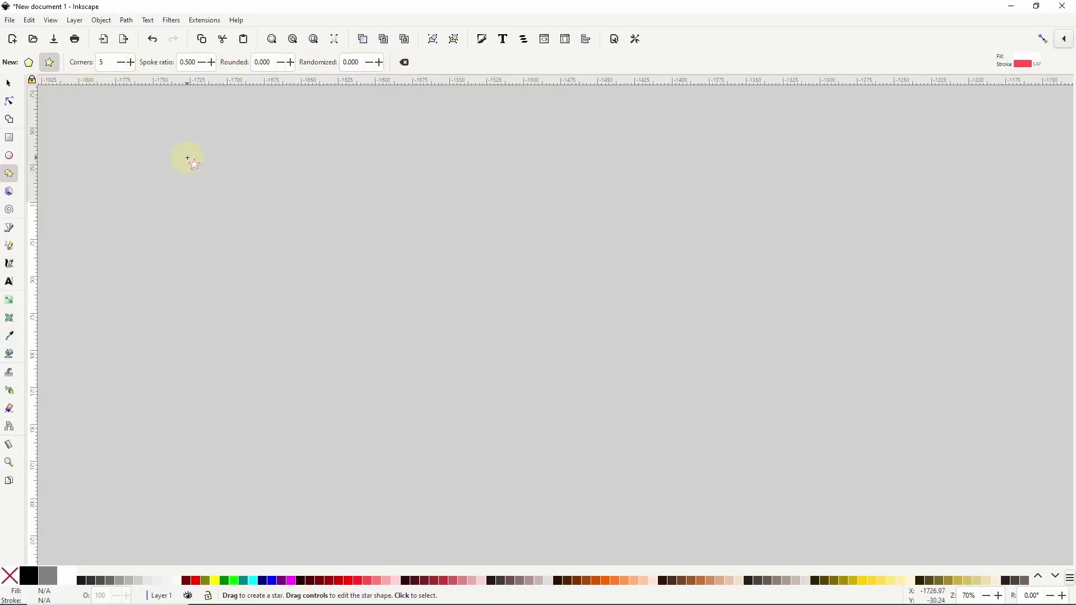
drag(474, 303, 476, 362)
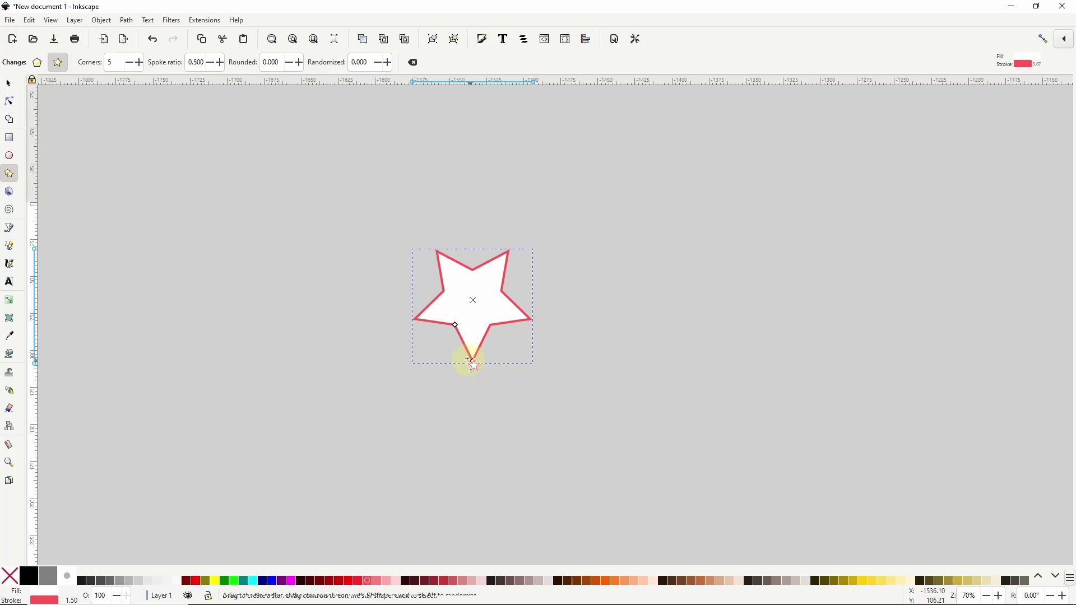
Step: Duplicate the star, shrink the copy to about 63%, and move it horizontally left of the original
click(9, 85)
right_click(483, 300)
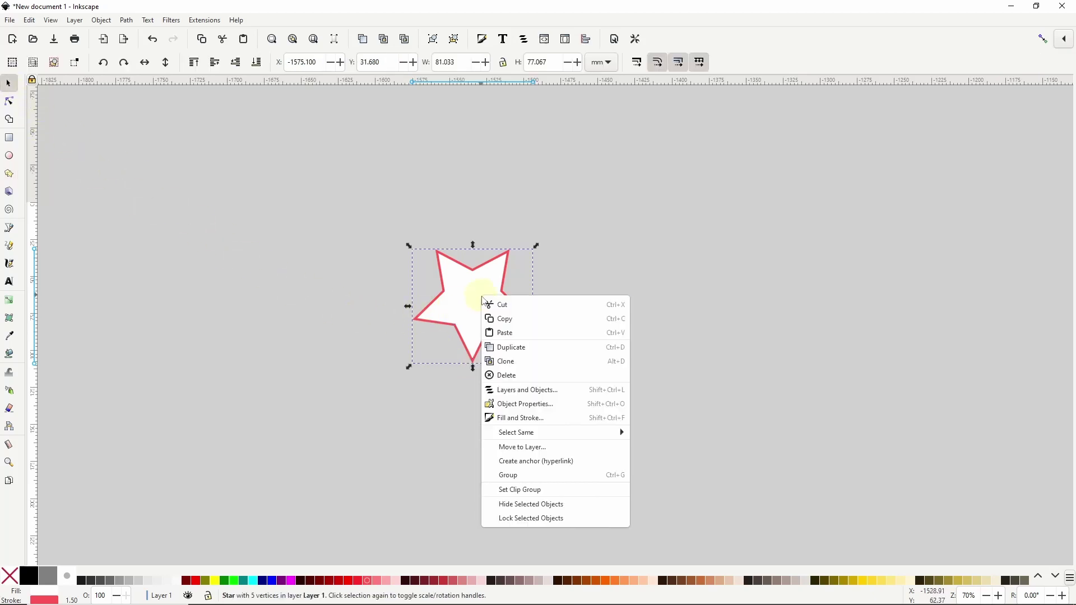
click(513, 348)
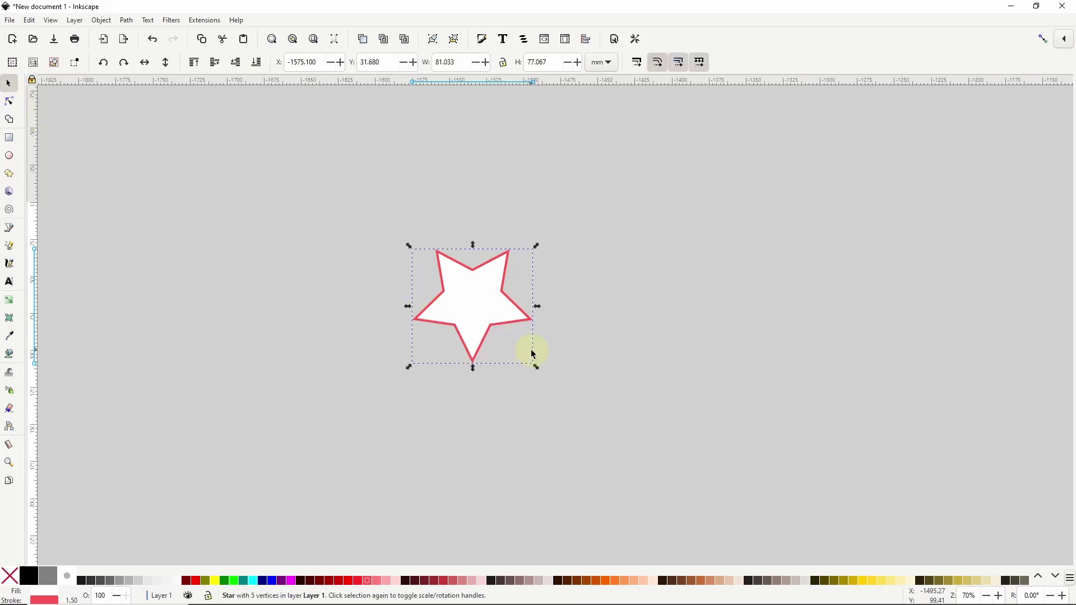
key(shift)
key(ctrl)
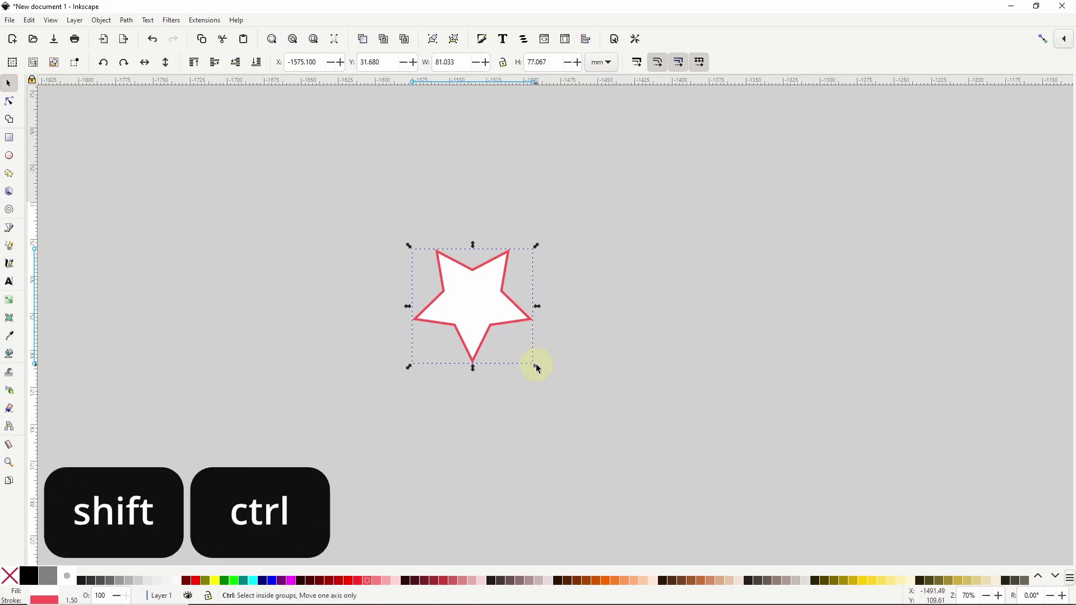
drag(535, 364, 508, 338)
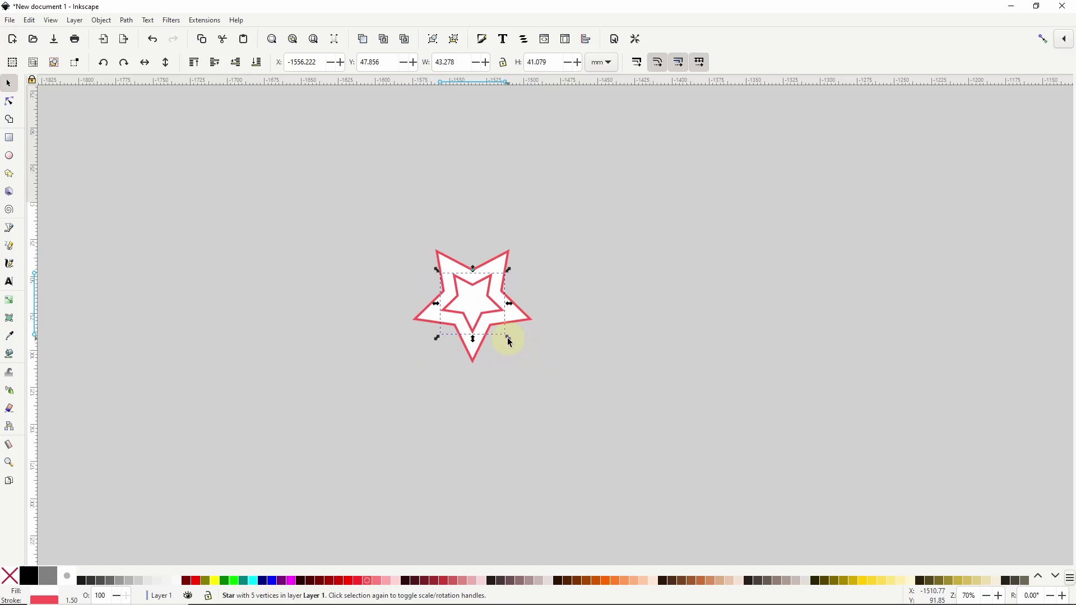
key(ctrl)
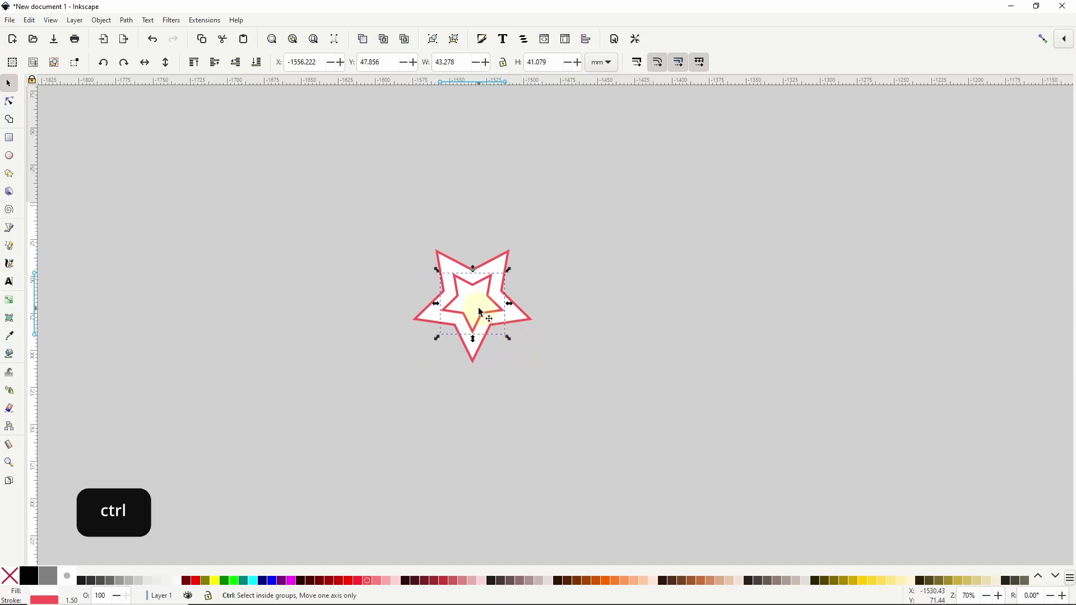
drag(479, 308, 343, 308)
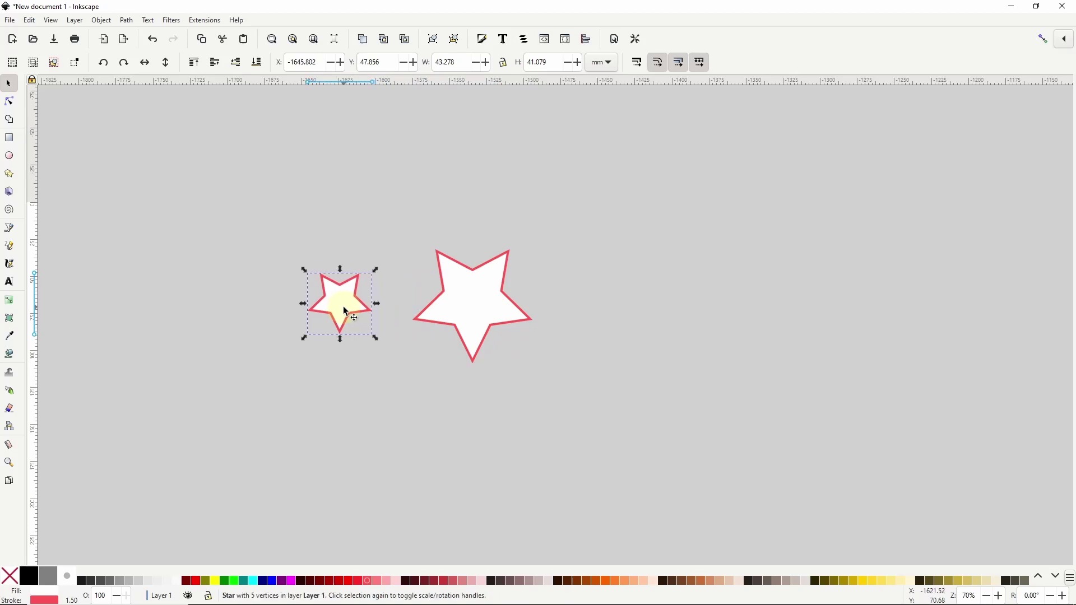
Step: Rotate the big star 15°, then repeat that rotation on the small star with Ctrl+Alt+D to ring twelve copies
click(463, 302)
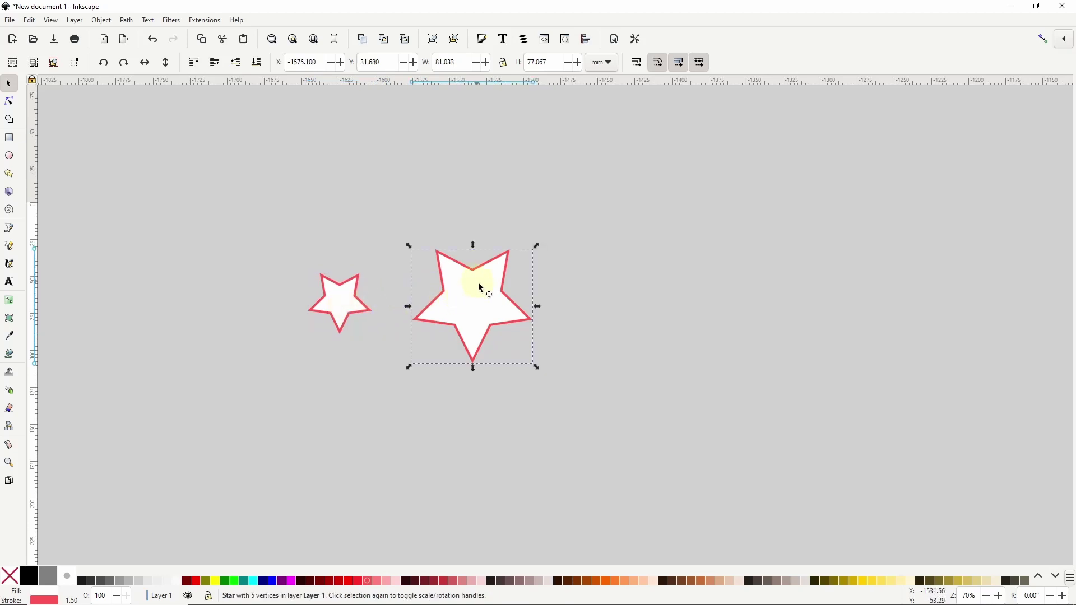
click(482, 296)
drag(534, 246, 541, 280)
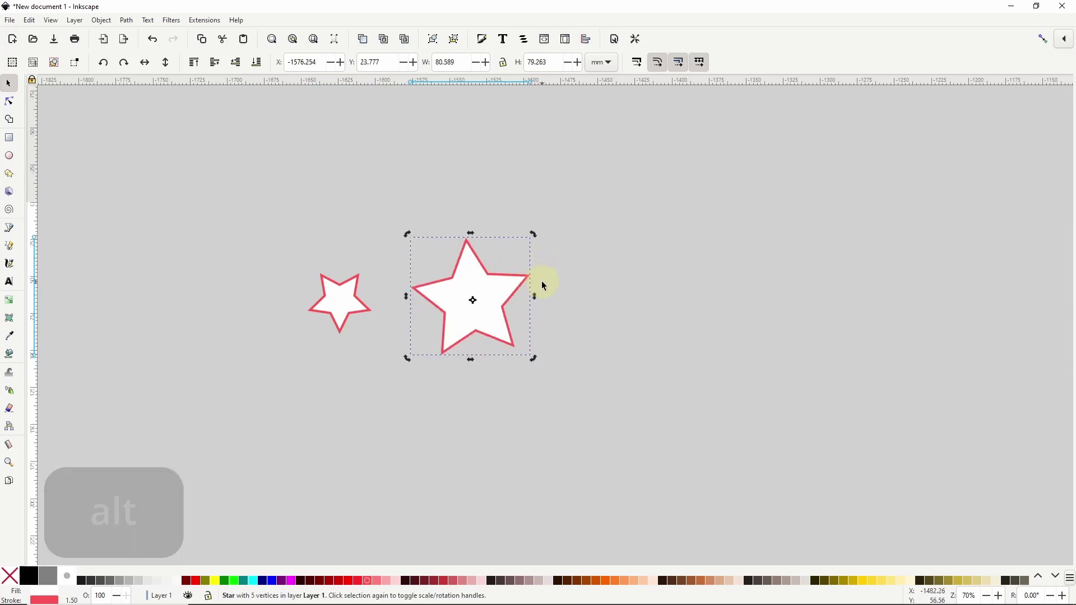
click(349, 301)
key(ctrl+alt+d)
key(ctrl+alt+d)
key(ctrl+alt+d)
key(ctrl+alt+d)
key(ctrl+alt+d)
key(ctrl+alt+d)
key(ctrl+alt+d)
key(ctrl+alt+d)
key(ctrl+alt+d)
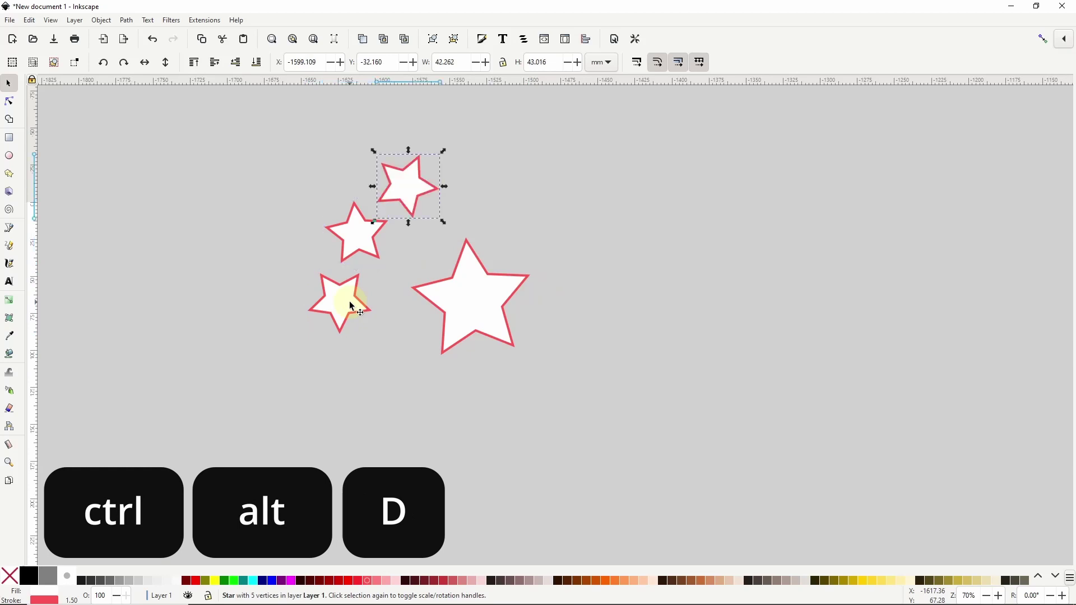
key(ctrl+alt+d)
key(ctrl+alt+d)
key(ctrl+alt+d)
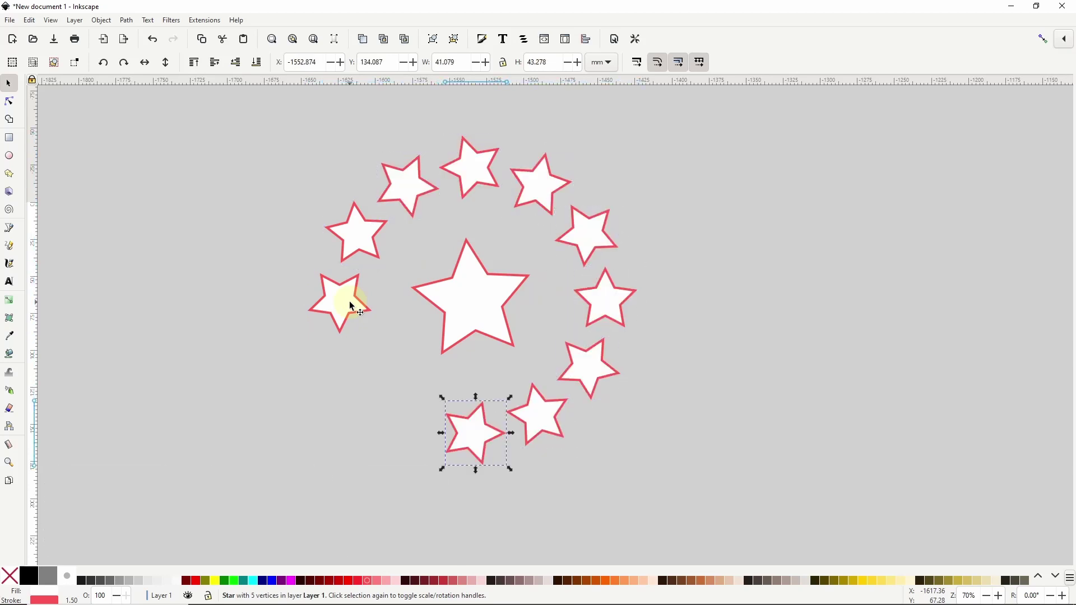
Step: Rotate the big star back upright and deselect everything
click(470, 299)
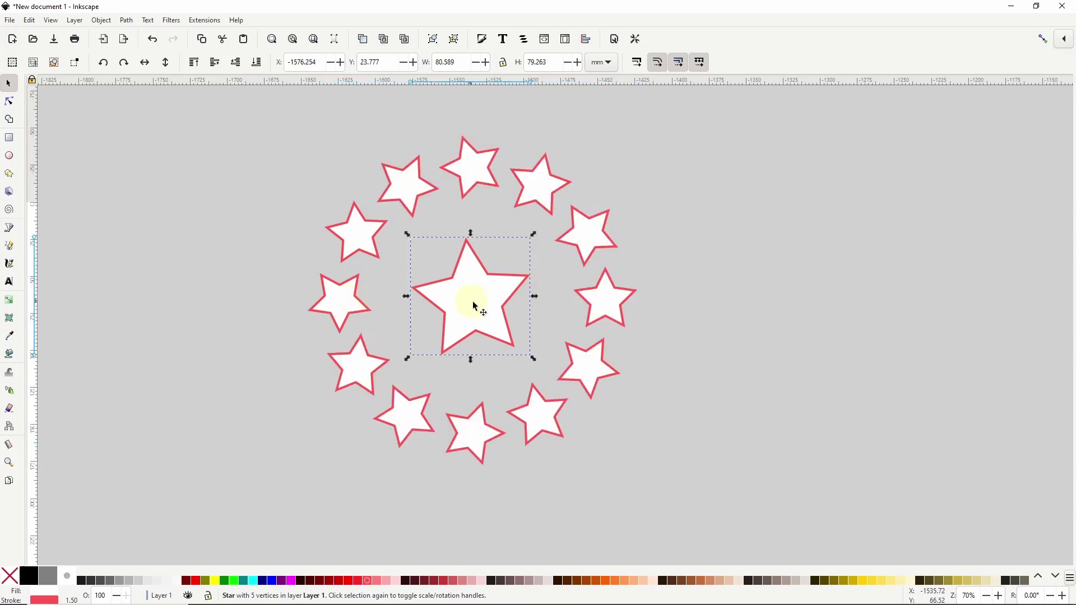
click(489, 309)
drag(536, 238, 485, 225)
click(323, 188)
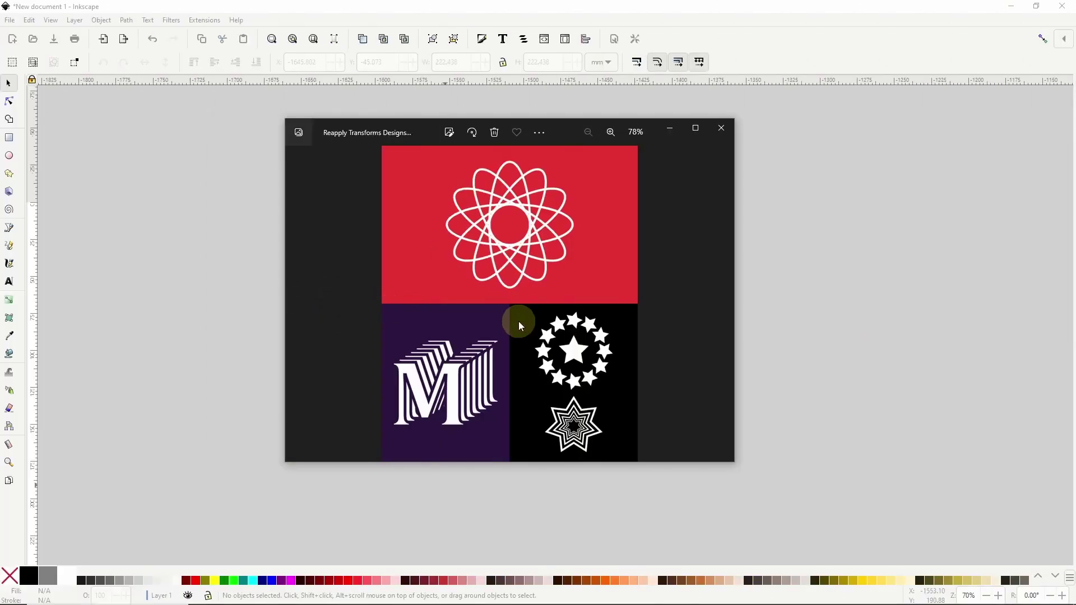
Step: Close the image viewer and draw a star with Corners set to 7
key(alt+F4)
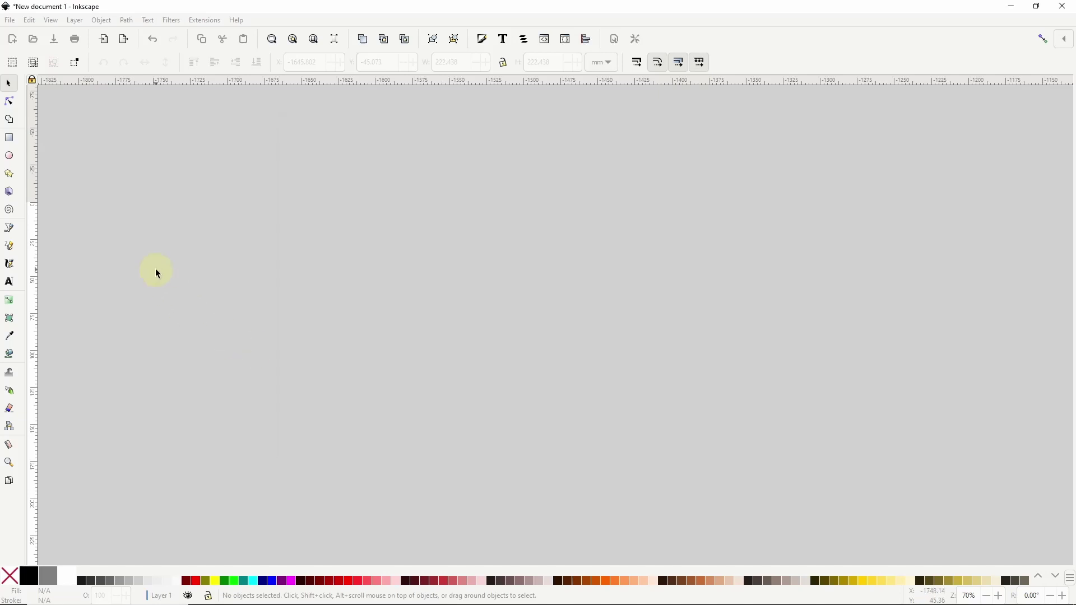
click(9, 174)
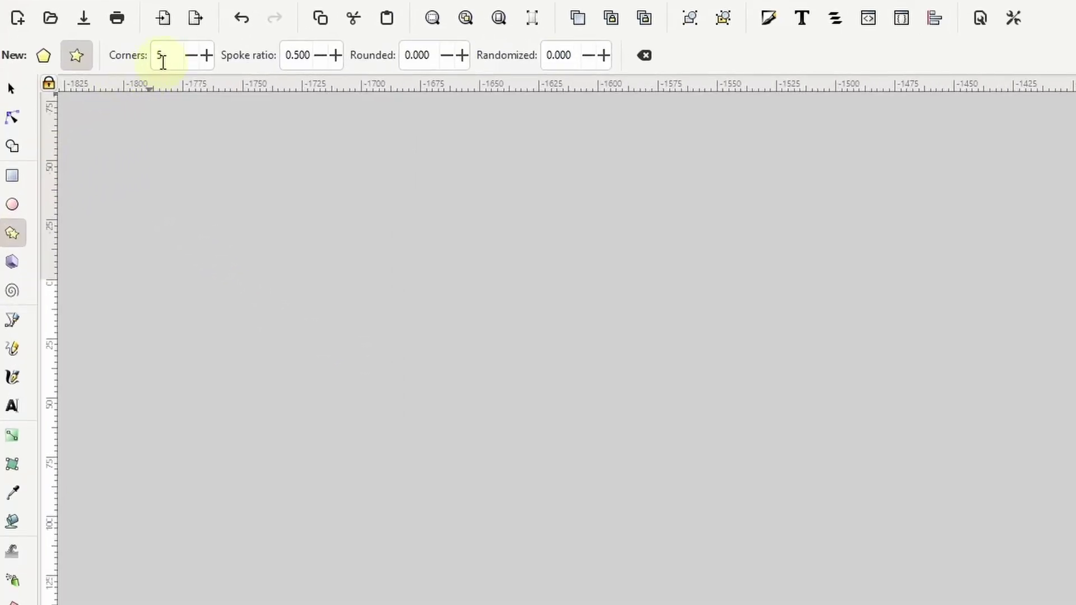
click(107, 63)
text(7)
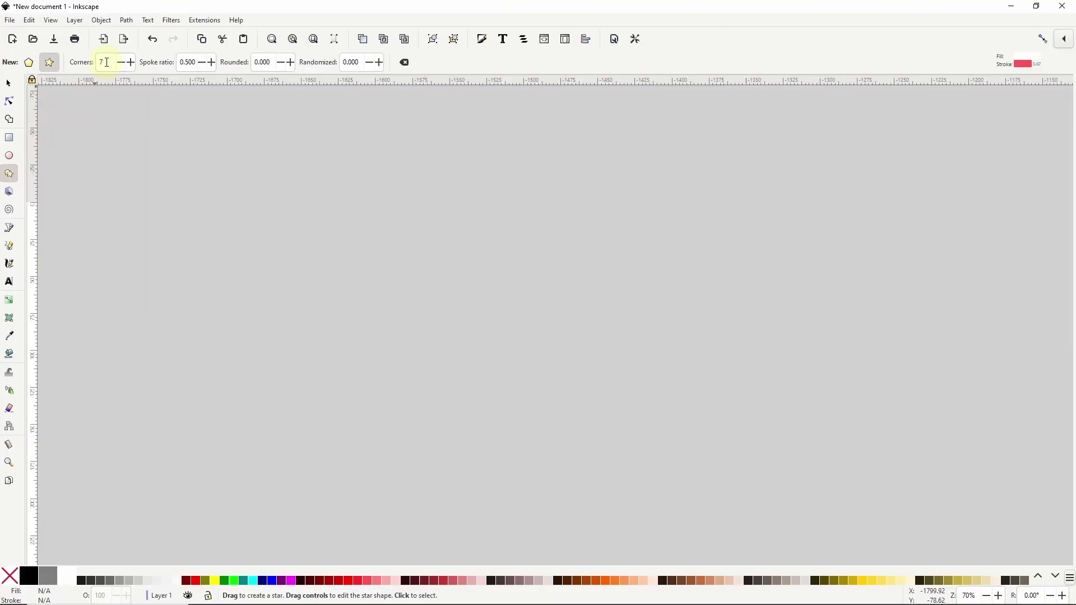
mouse_move(415, 237)
mouse_down()
mouse_move(498, 311)
mouse_move(445, 354)
mouse_move(406, 363)
mouse_up()
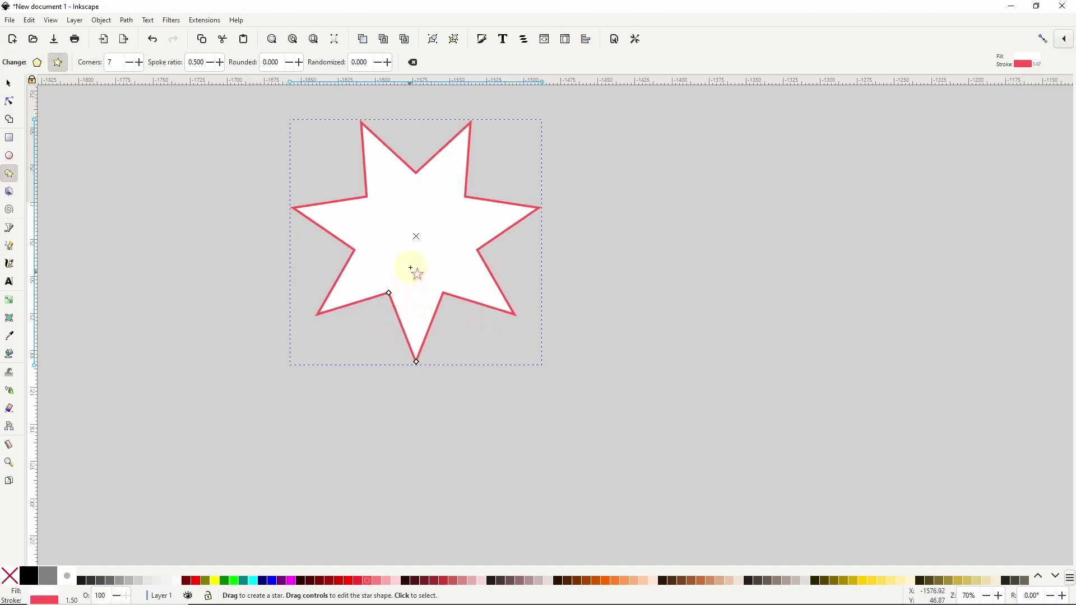
Step: Move the star down-right, fatten it to spoke ratio 0.673, and remove its fill
drag(416, 236, 479, 289)
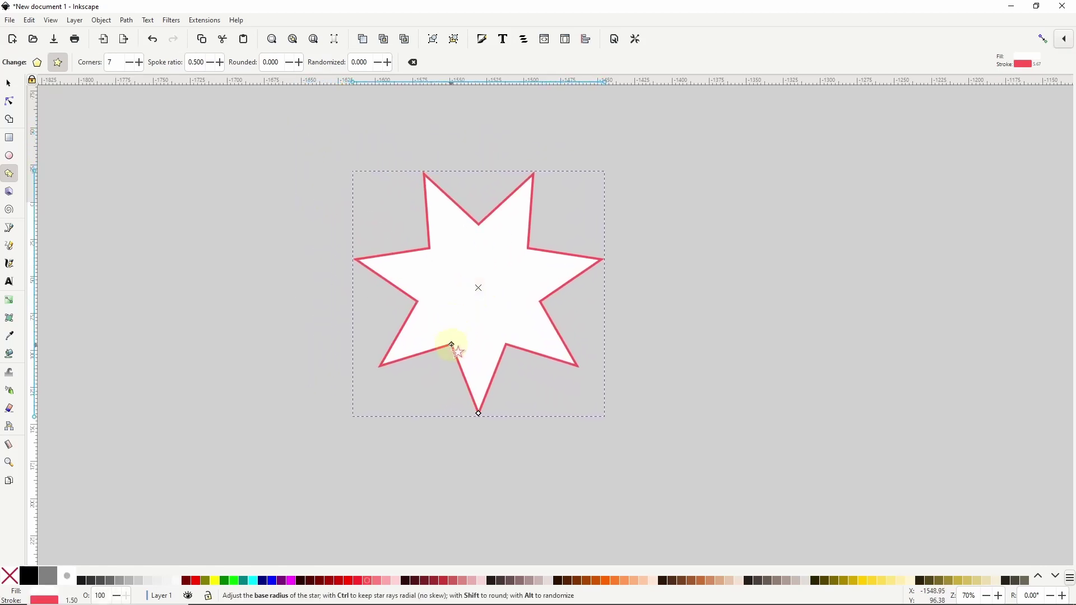
drag(452, 346, 442, 365)
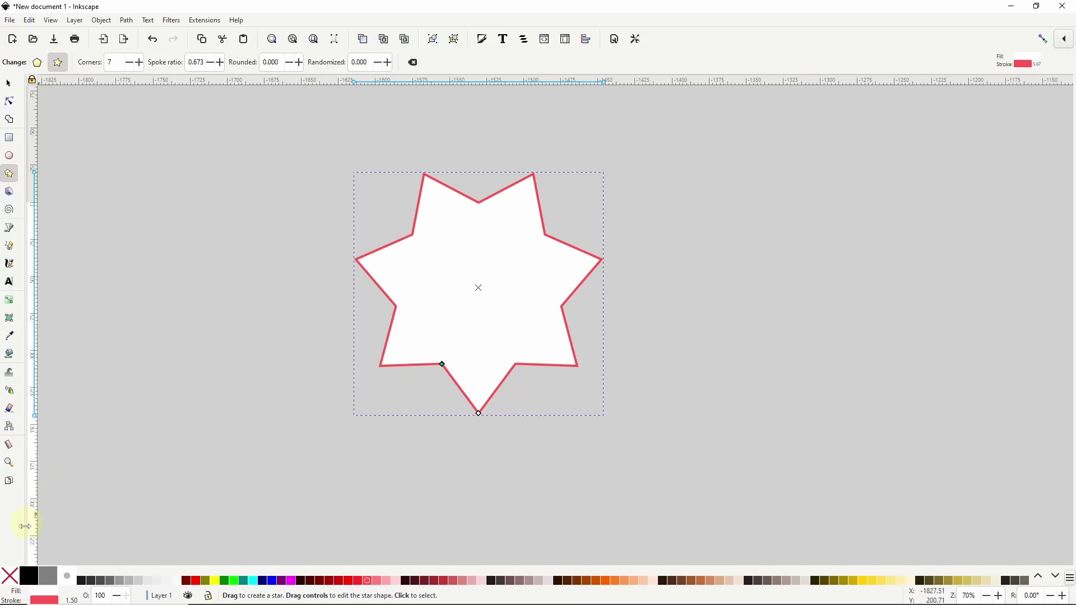
click(9, 576)
Step: Give the seven-pointed star a black outline 2 wide
shift+click(31, 579)
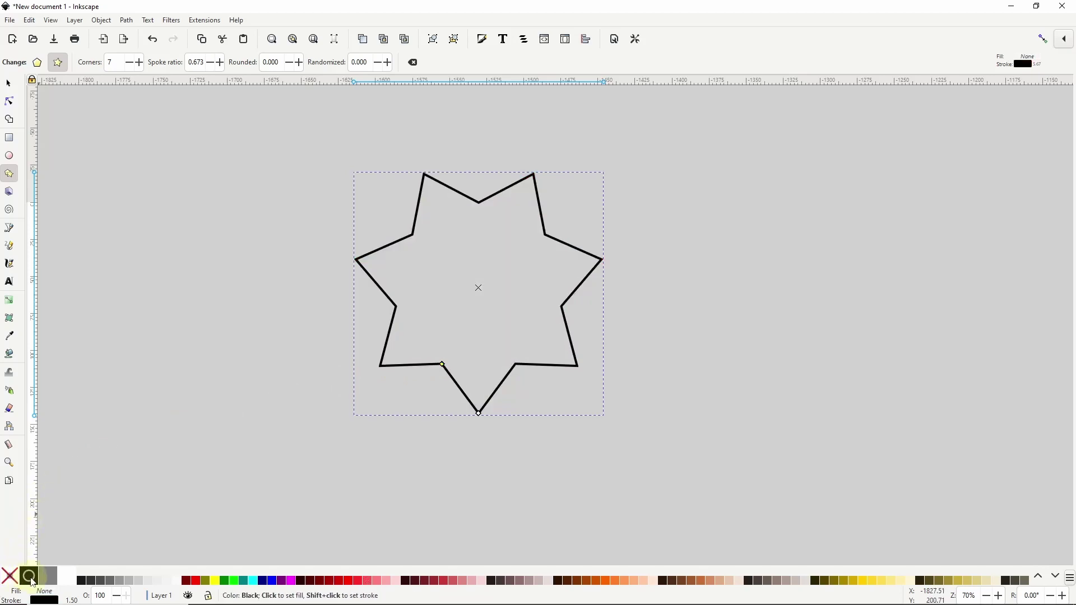
right_click(71, 600)
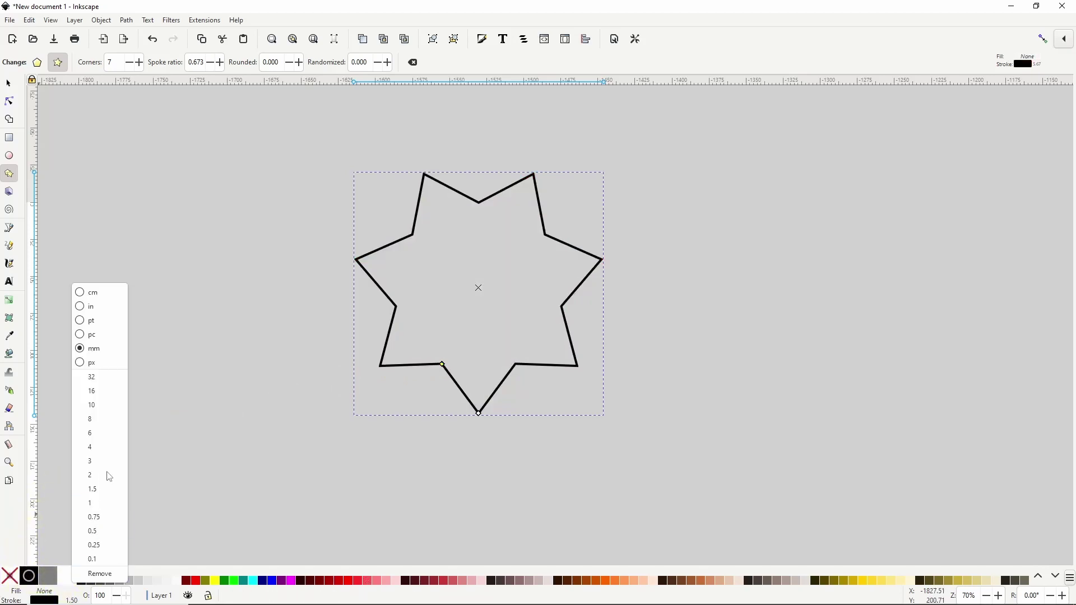
click(91, 475)
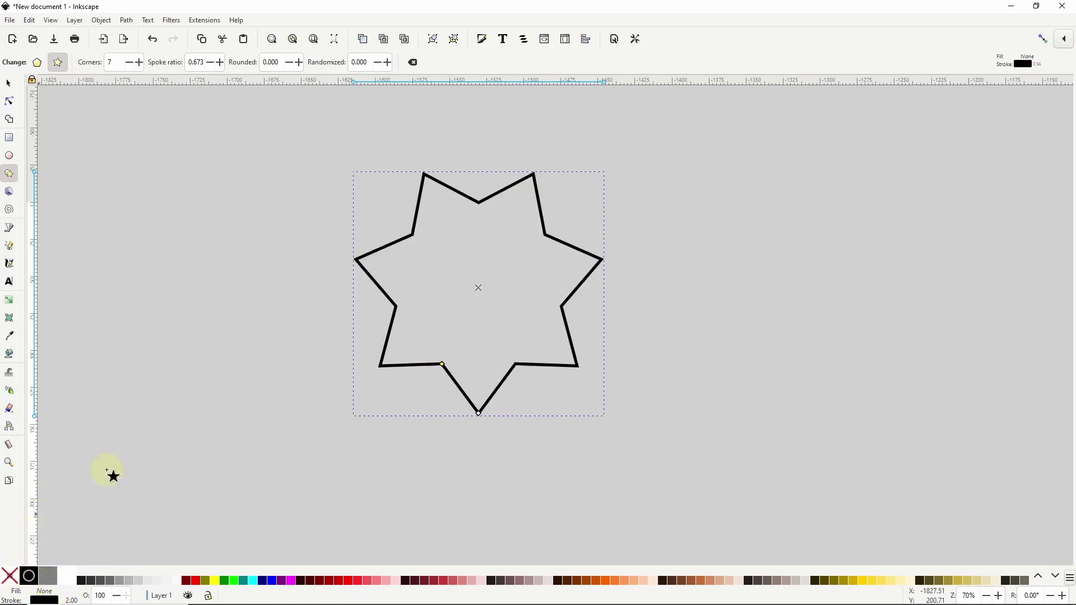
click(14, 86)
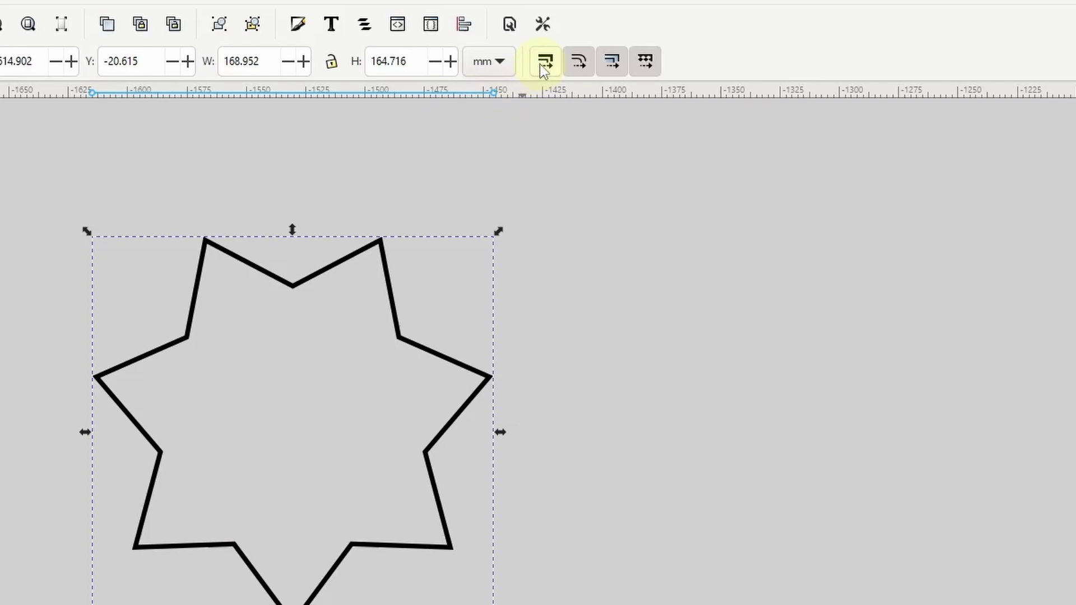
Step: Turn on stroke scaling, duplicate the star and shrink the copy to about 82% around its centre
click(544, 61)
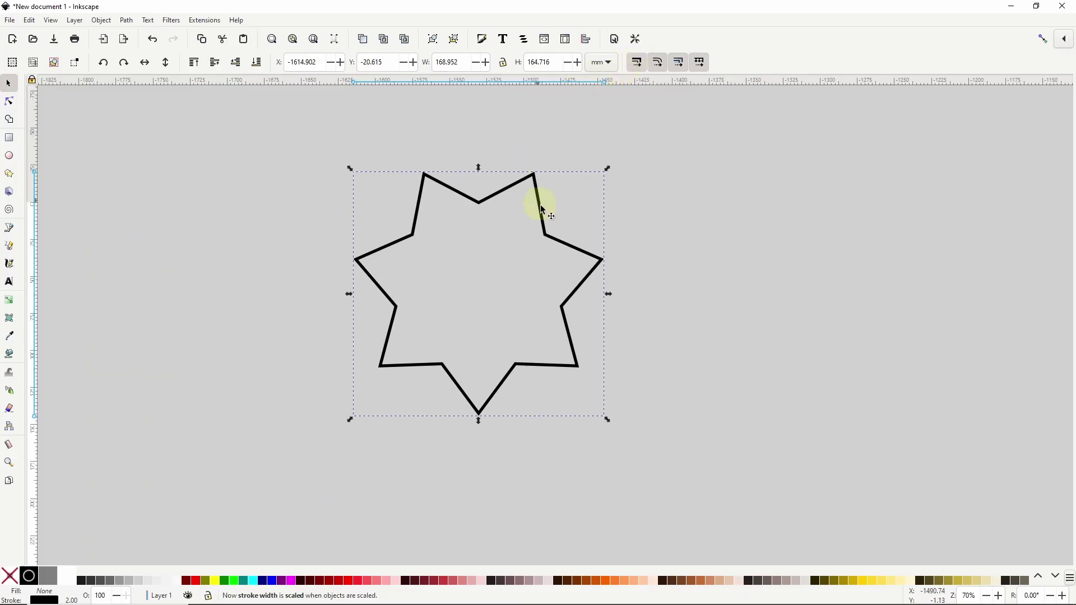
right_click(541, 207)
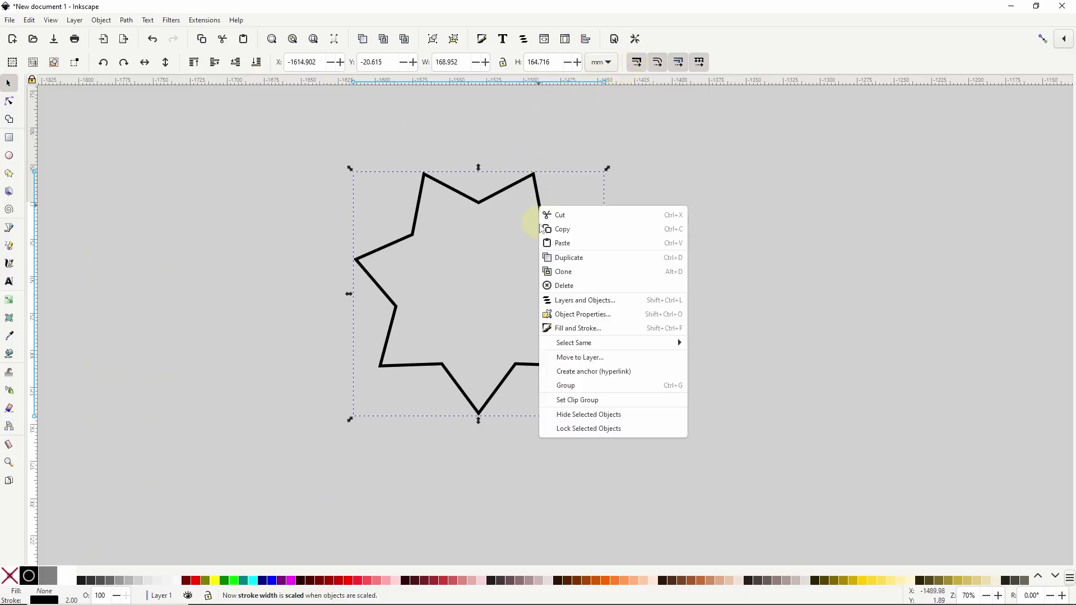
click(571, 262)
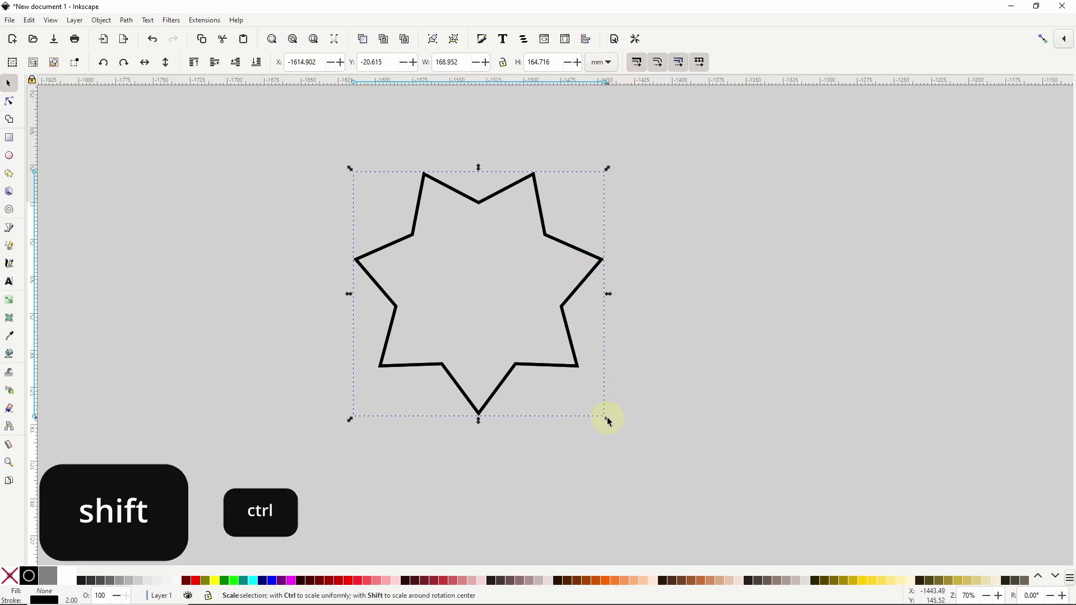
drag(608, 418, 568, 384)
Step: Reapply the transform twice with Ctrl+Alt+D for two smaller nested stars, then deselect
key(ctrl+alt+d)
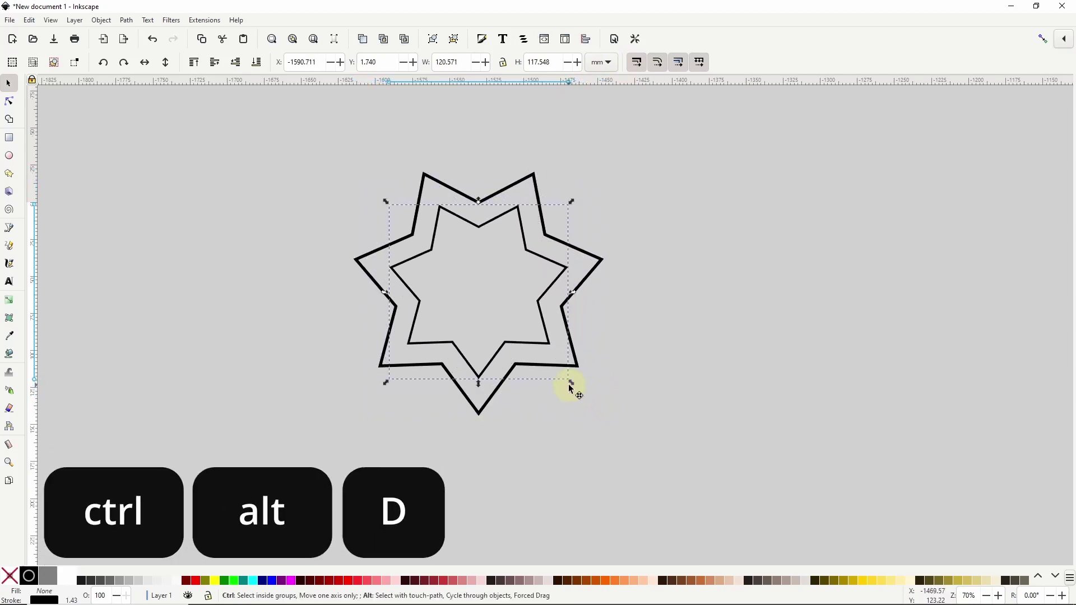
key(ctrl+alt+d)
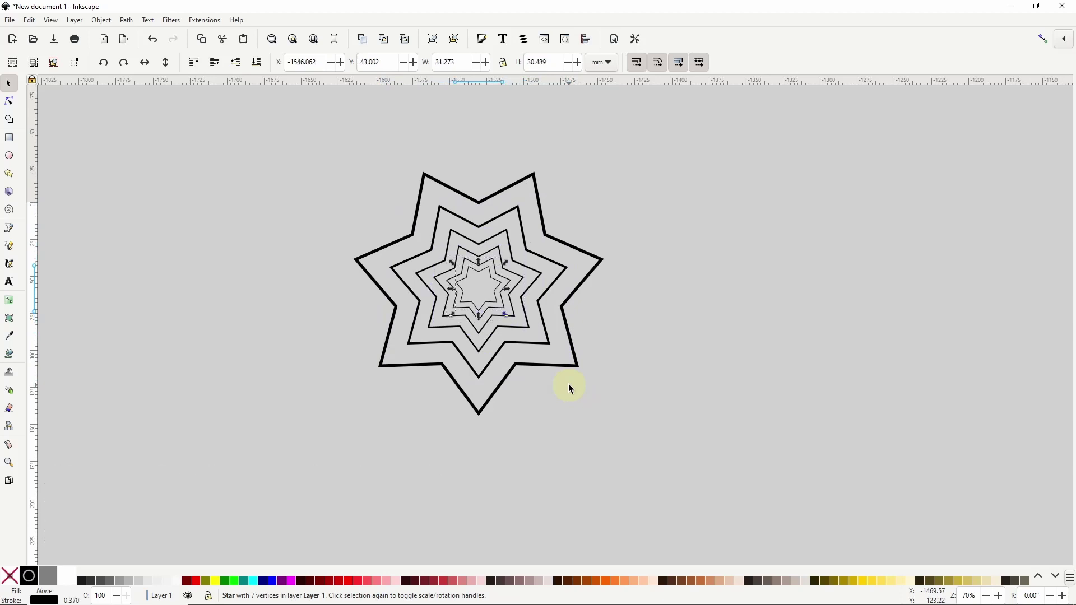
click(600, 196)
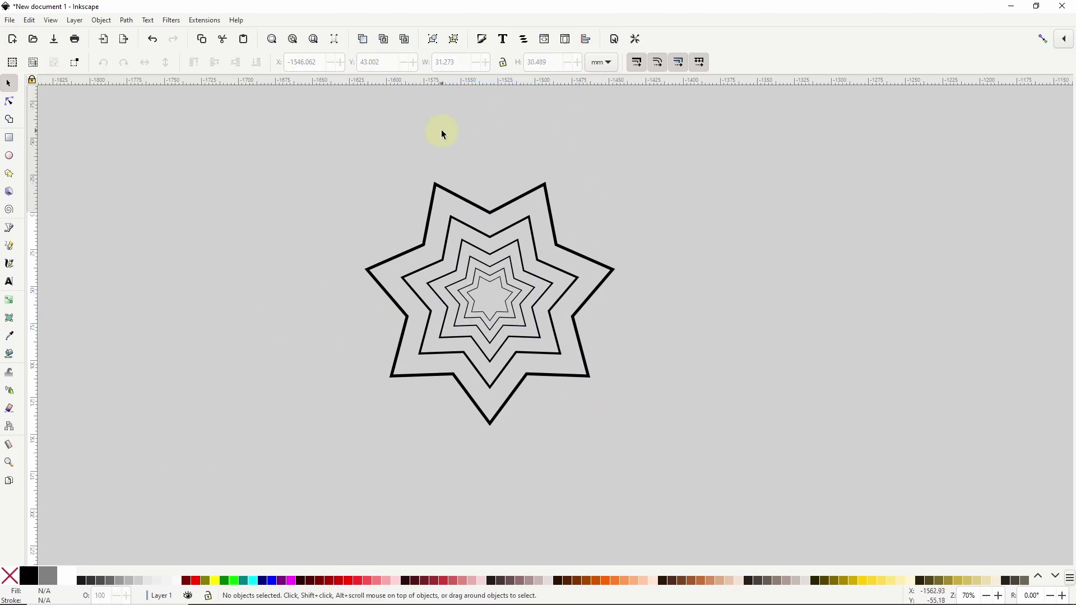